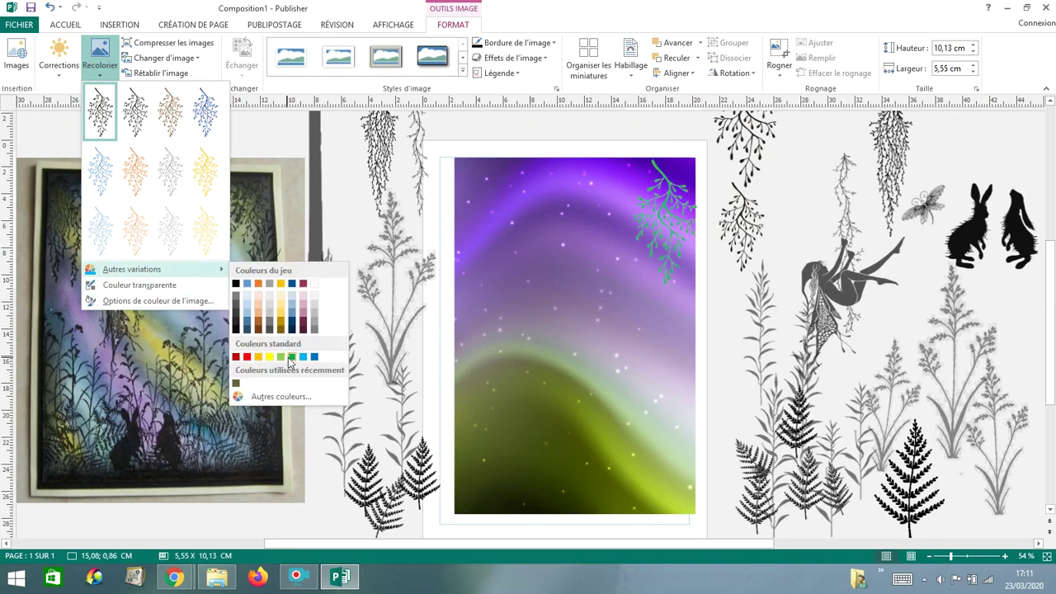
Recolour the hanging branch at the background's upper-right corner standard green and arrange another plant cutout on the background
left_click(288, 357)
left_click_drag(766, 178, 621, 353)
Place the small berry branch over the background's upper-right corner and recolour it standard green
left_click(741, 221)
left_click_drag(741, 221, 685, 175)
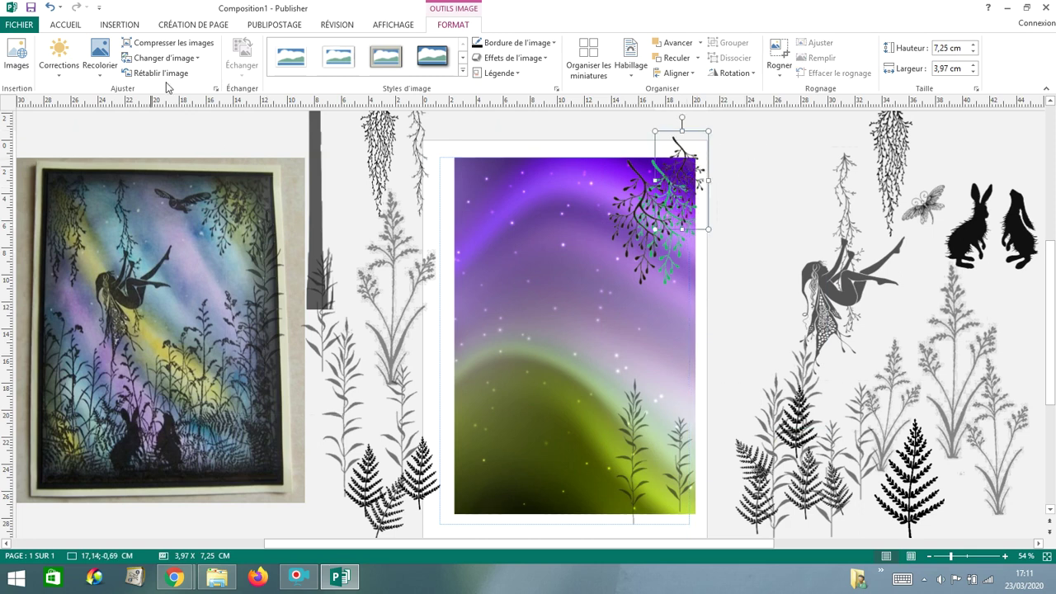
left_click(99, 66)
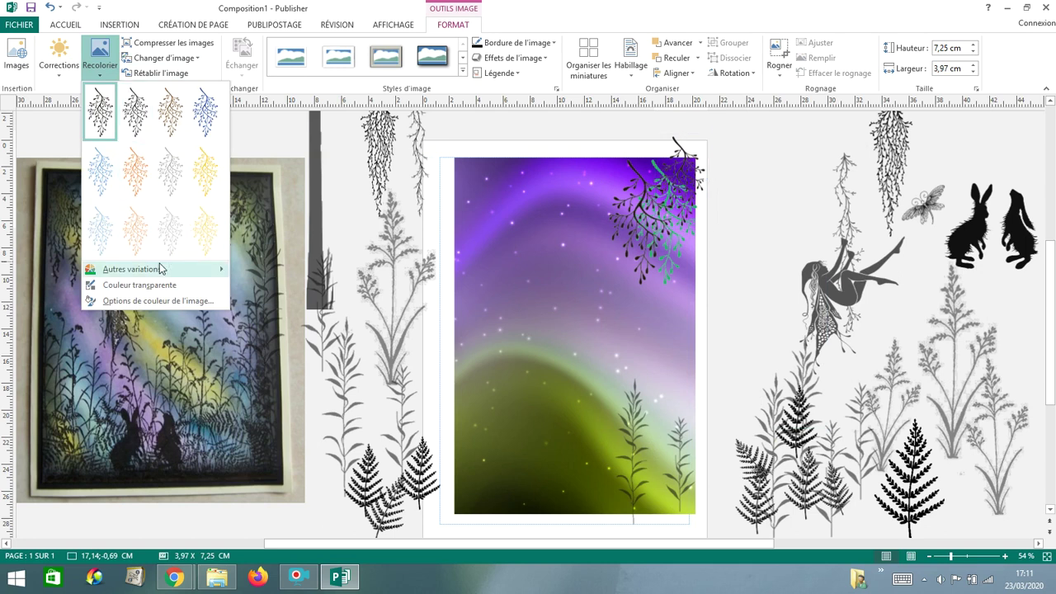
mouse_move(154, 269)
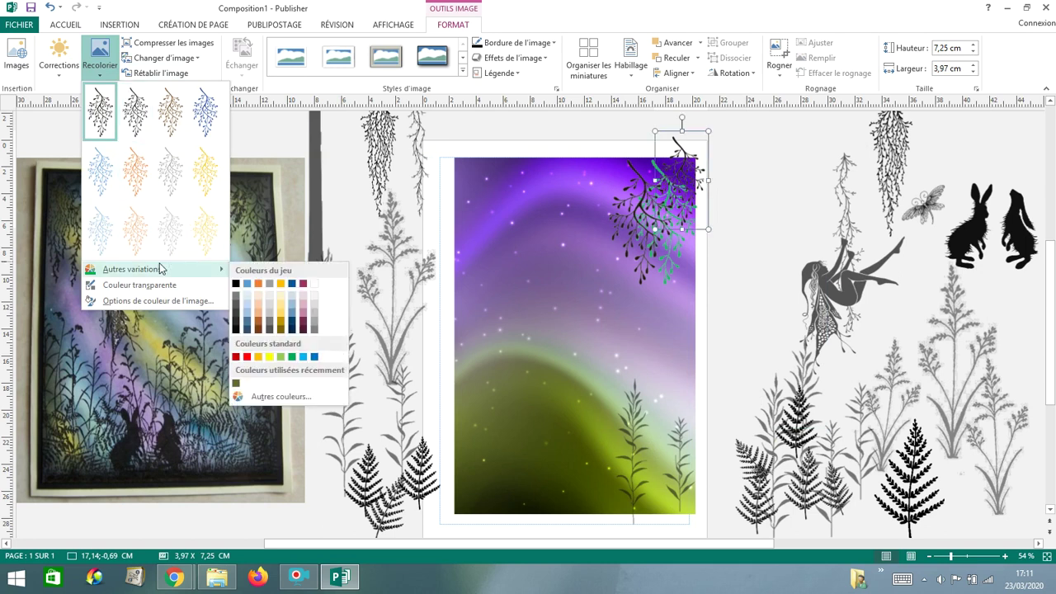
left_click(291, 357)
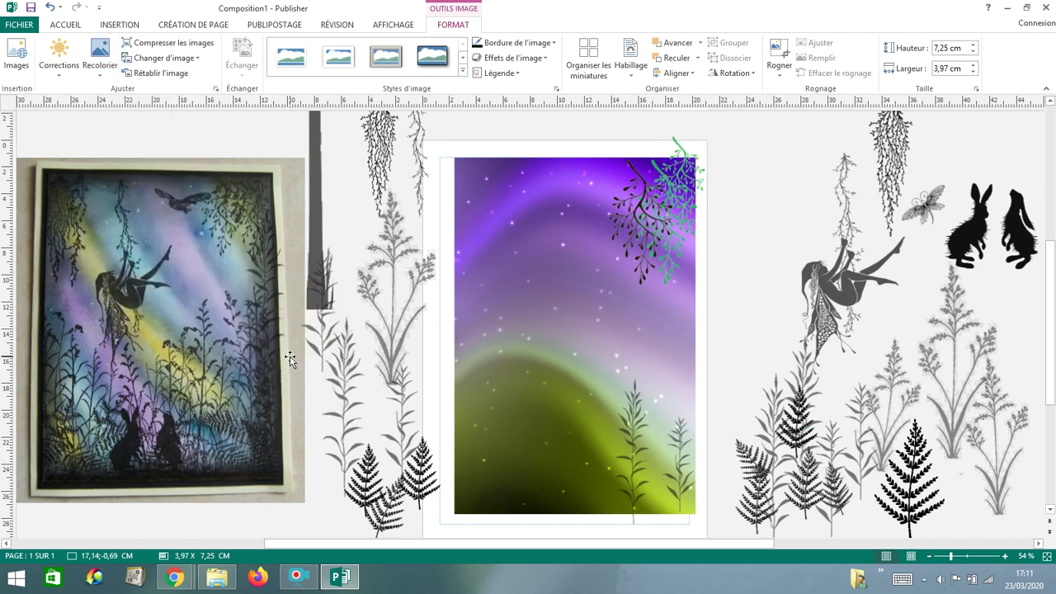
Place the hanging vine clusters along the upper-left edge of the purple and green background
left_click(804, 219)
left_click_drag(902, 132, 521, 178)
left_click_drag(373, 142, 472, 196)
Arrange tall grasses and leafy stems across the background's lower half and stand the dark trunk along its left edge
left_click_drag(396, 266, 644, 394)
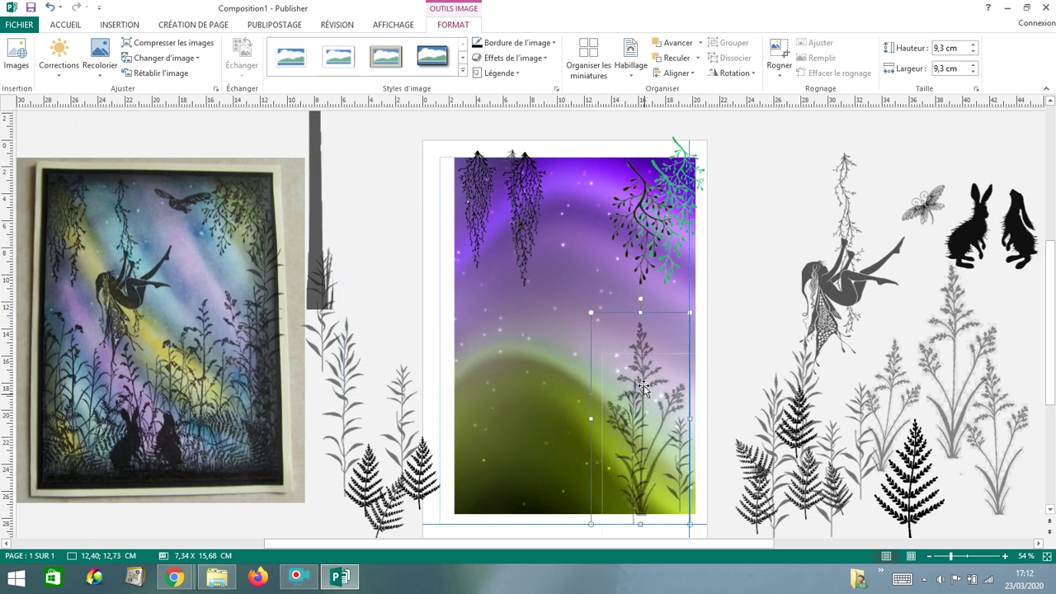
left_click_drag(953, 322, 598, 388)
left_click_drag(342, 357, 546, 494)
left_click_drag(349, 385, 499, 404)
left_click_drag(321, 290, 464, 492)
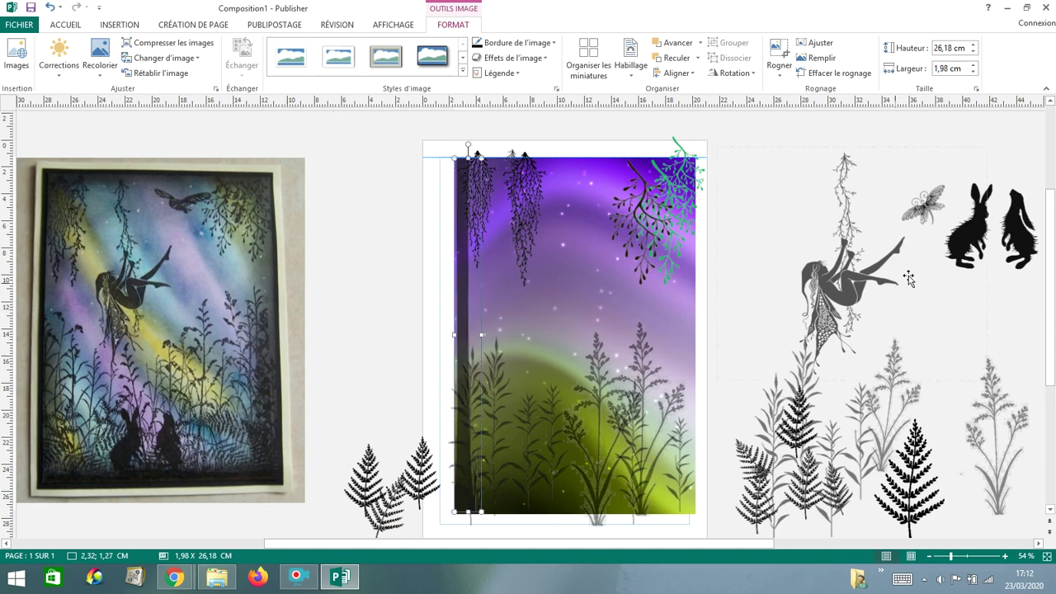
Hang the fairy on her vine in the centre of the background and add more tall grasses below her
left_click_drag(998, 401, 528, 377)
left_click_drag(788, 371, 538, 381)
left_click(889, 413)
left_click_drag(888, 412, 672, 445)
left_click_drag(800, 360, 578, 384)
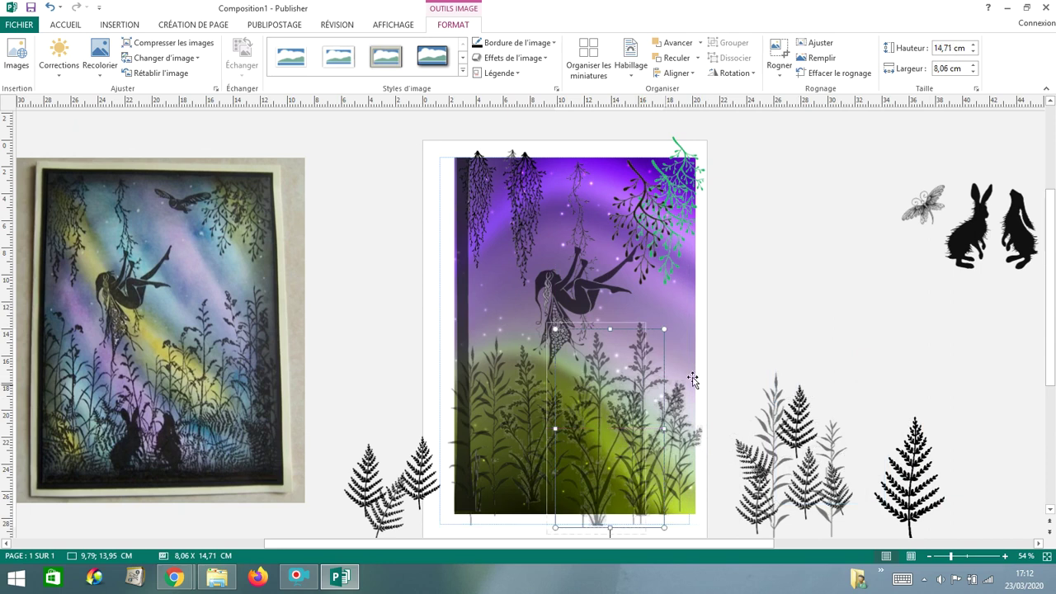
Move the remaining leafy stems outside the page onto the lower half of the background
left_click(770, 386)
left_click_drag(709, 387, 711, 466)
left_click(775, 396)
left_click_drag(775, 396, 623, 378)
Place the two rabbits among the plants at the background's bottom centre and bring them forward
left_click_drag(981, 216, 571, 444)
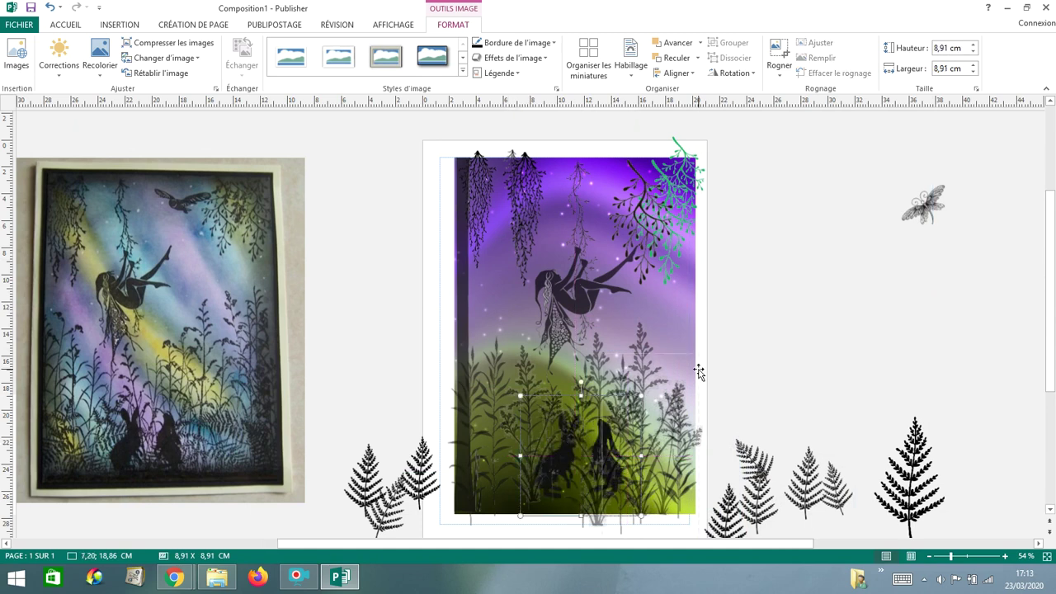
left_click(678, 43)
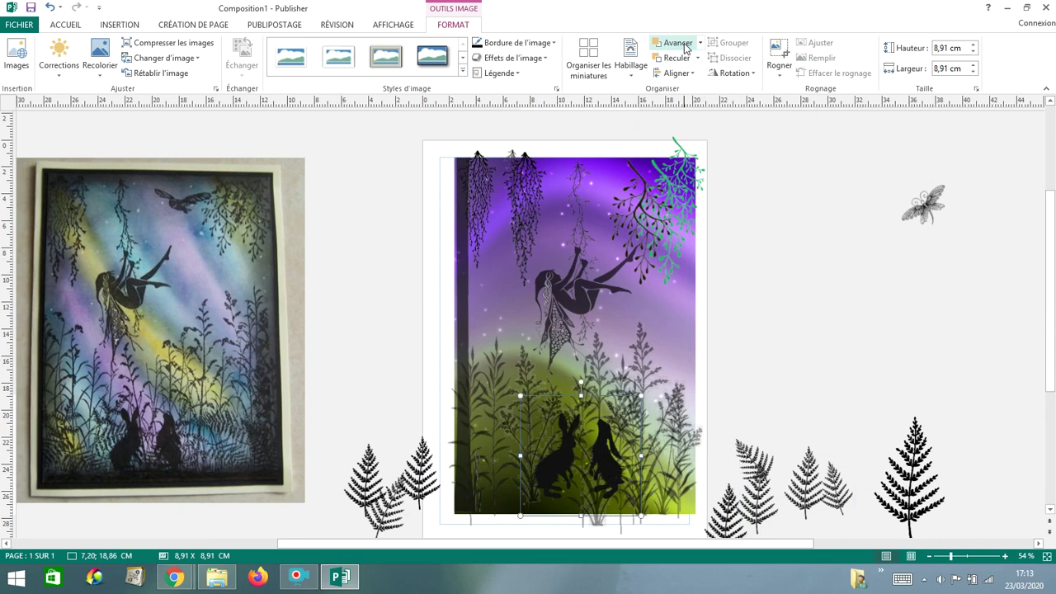
Place the winged insect on the background, to the right of the fairy and below the green branches
left_click_drag(909, 228, 643, 224)
left_click_drag(615, 189, 668, 309)
key("Escape")
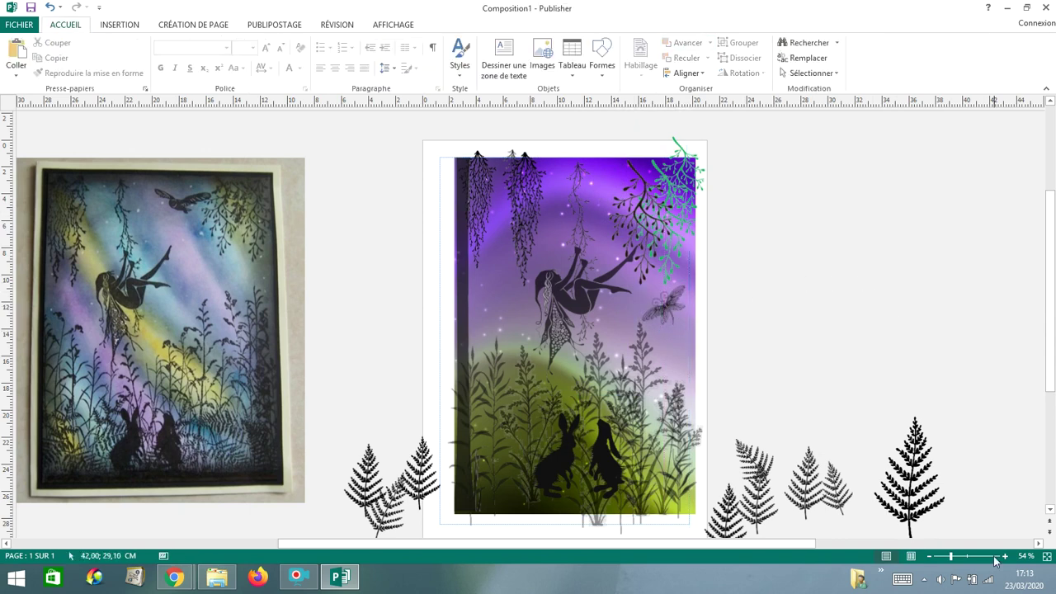
Recolour the large fern to the right of the page with the brown variation
left_click(935, 500)
left_click(99, 64)
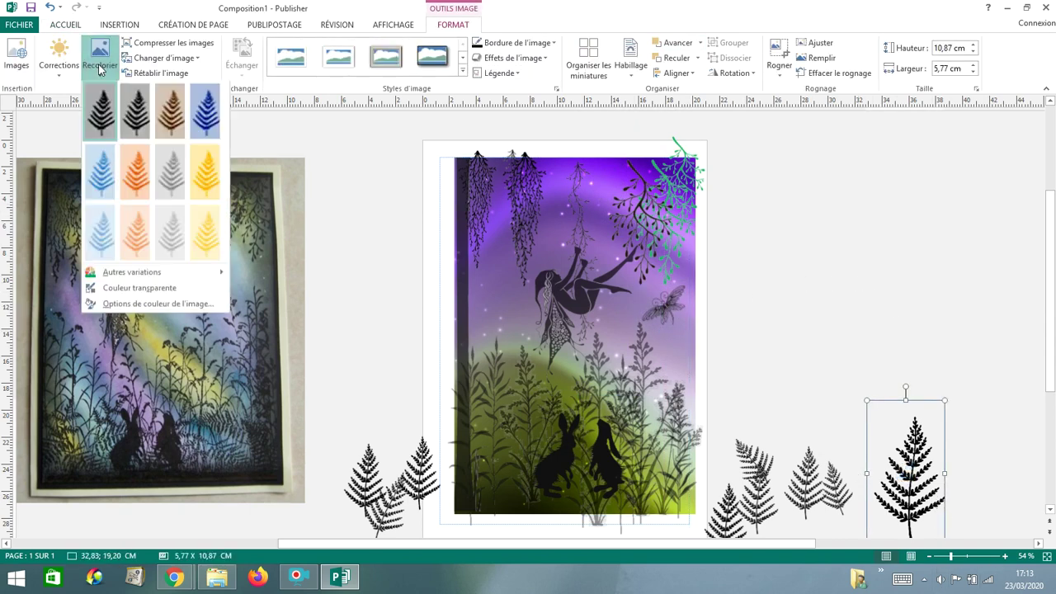
left_click(167, 111)
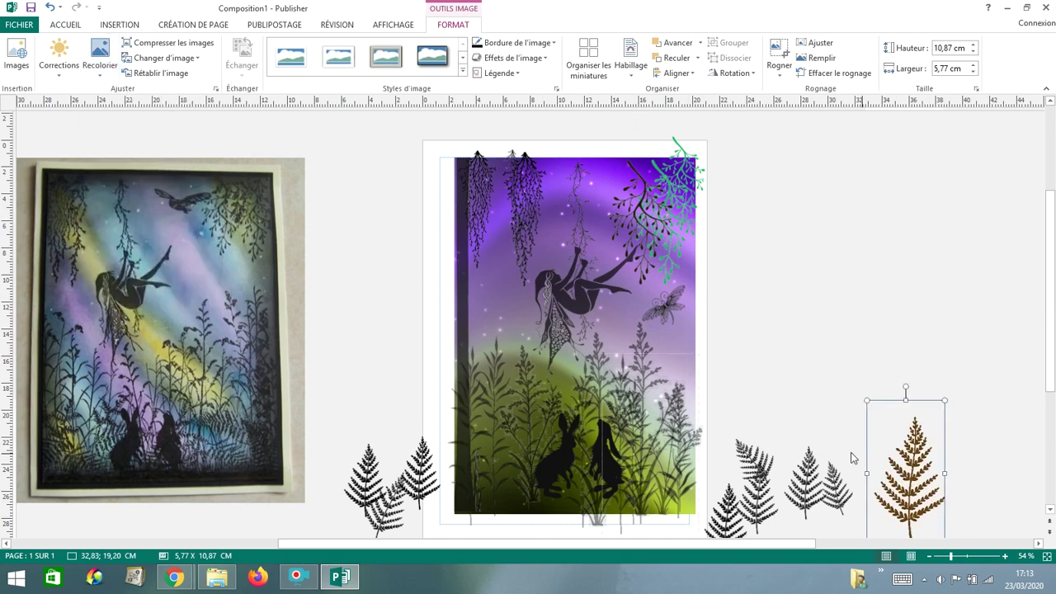
Place the large brown fern in the background's lower-right corner and shrink it to about 9.55 cm high by 5.07 cm wide
left_click_drag(921, 447, 675, 423)
left_click_drag(714, 369, 700, 380)
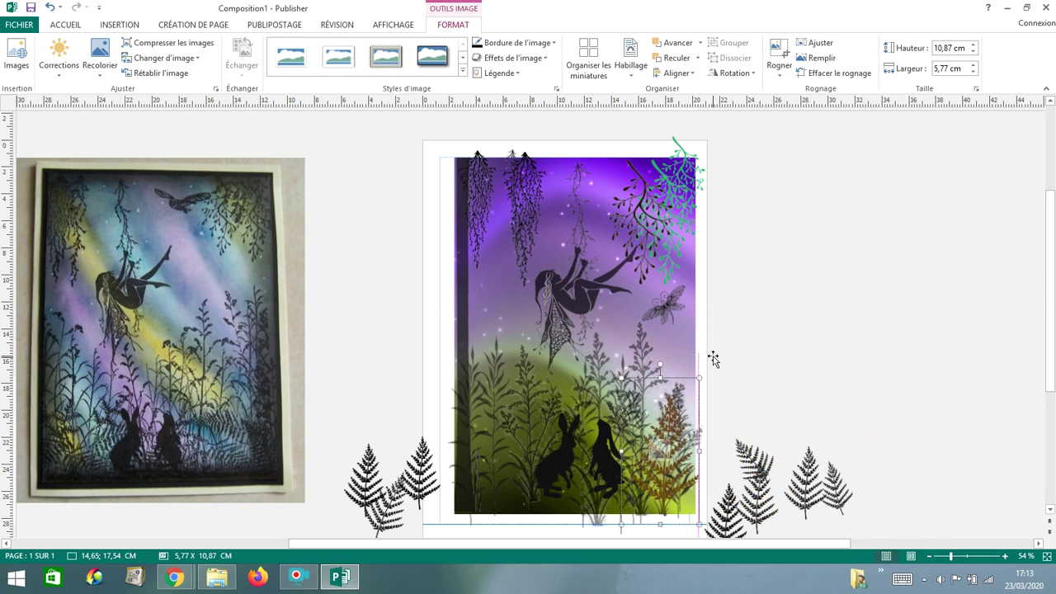
left_click_drag(691, 444, 691, 444)
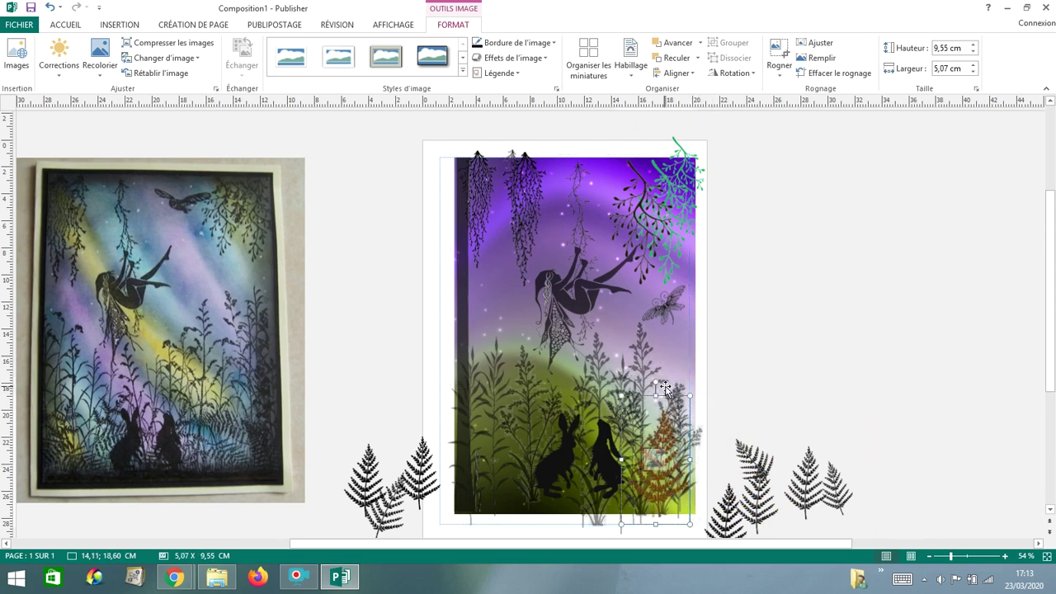
Place the upright medium fern over the large one in the lower-right corner and recolour it brown
left_click(801, 405)
left_click_drag(804, 482, 675, 468)
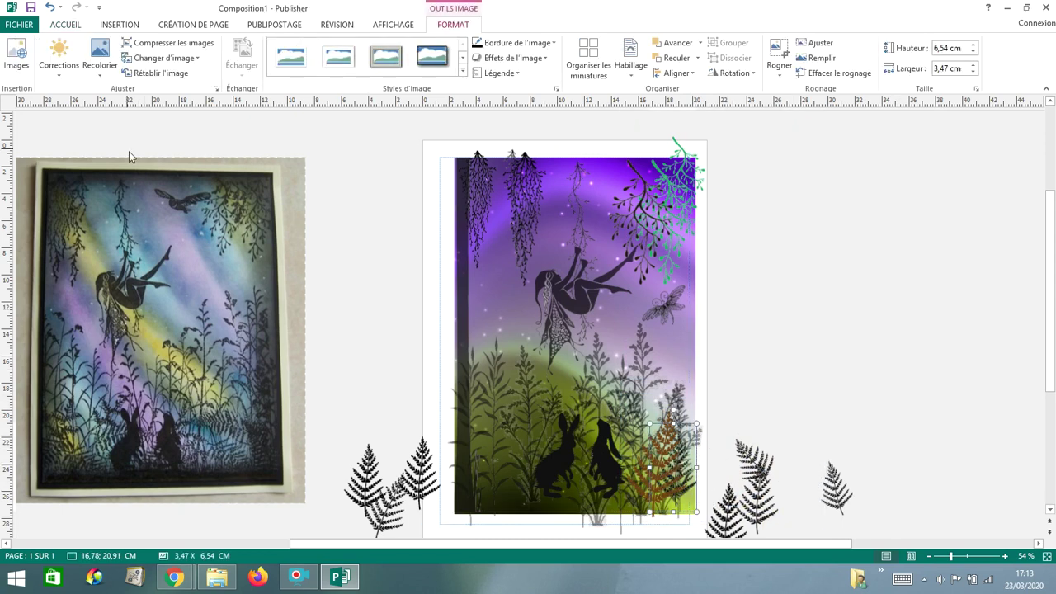
left_click(108, 75)
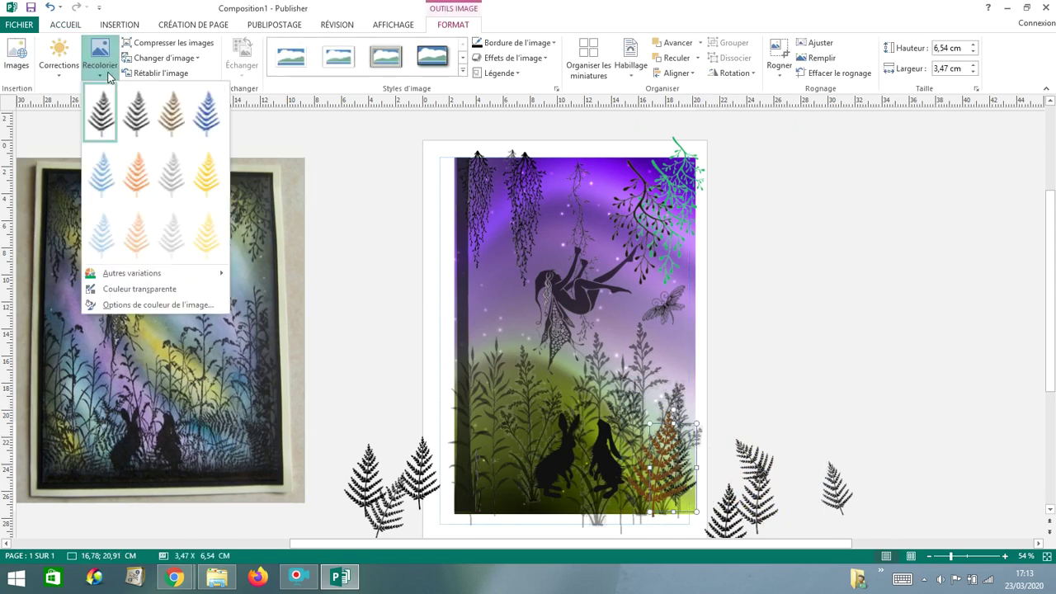
left_click(174, 112)
Set the transparency of the medium brown fern to 44 % in its picture colour options
left_click(96, 74)
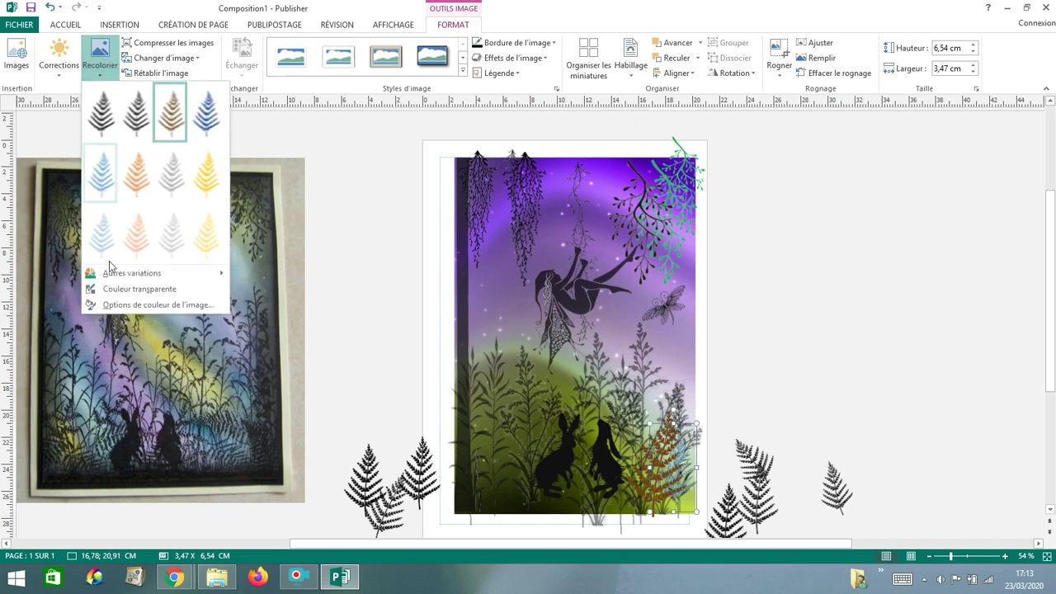
left_click(127, 306)
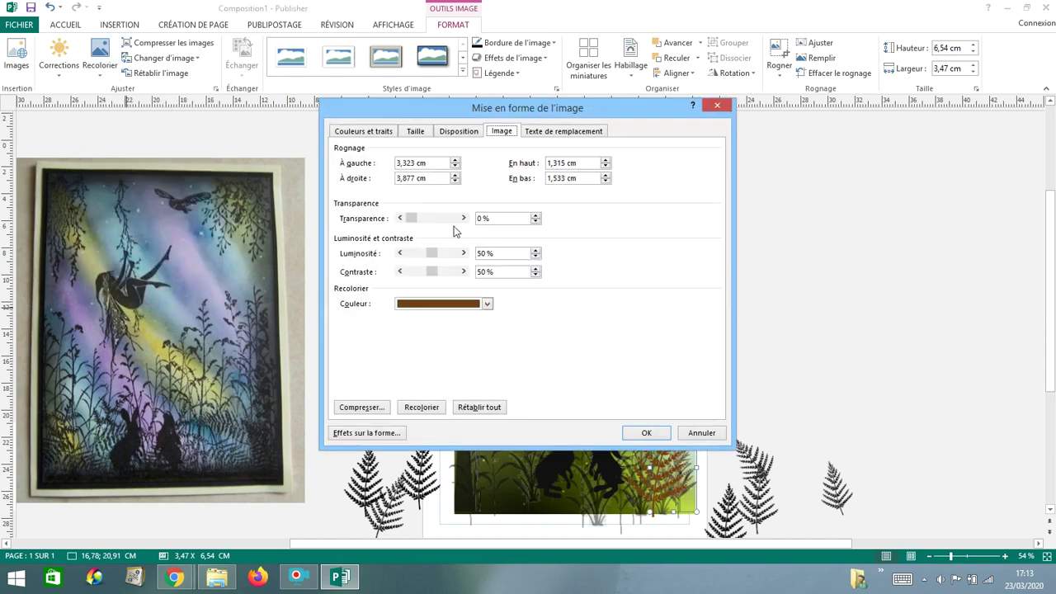
left_click(644, 433)
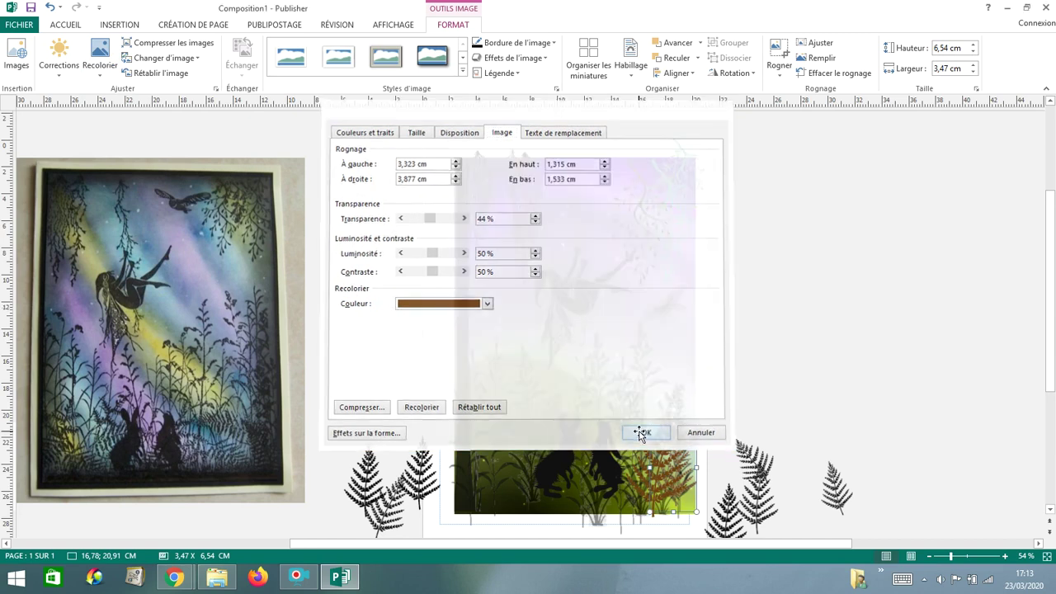
Place the small tilted fern between the right-hand rabbit and the brown ferns, and recolour it brown
left_click(892, 372)
left_click(847, 494)
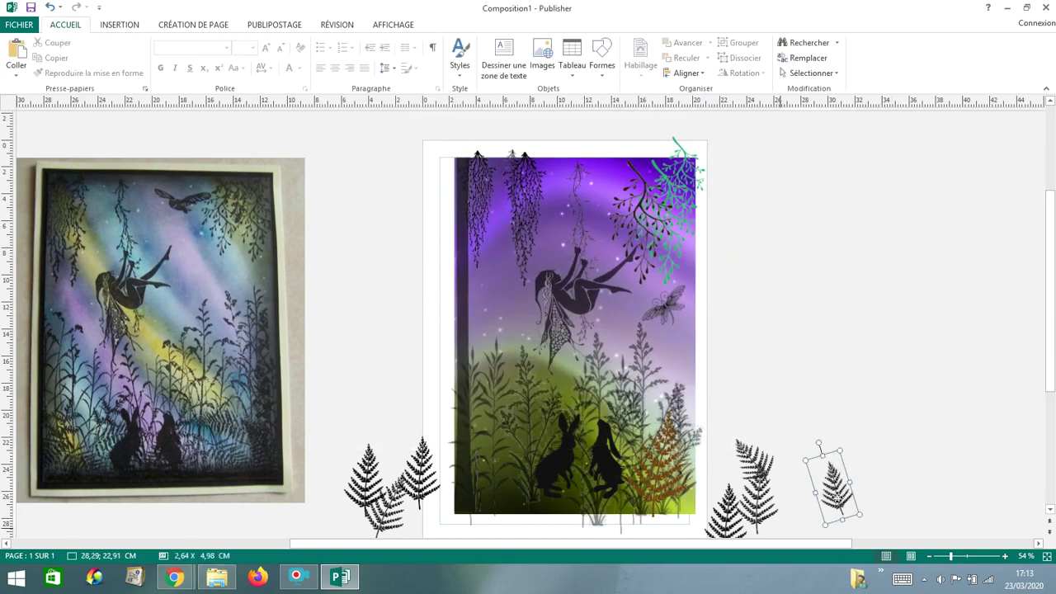
left_click_drag(645, 487, 624, 479)
left_click(100, 58)
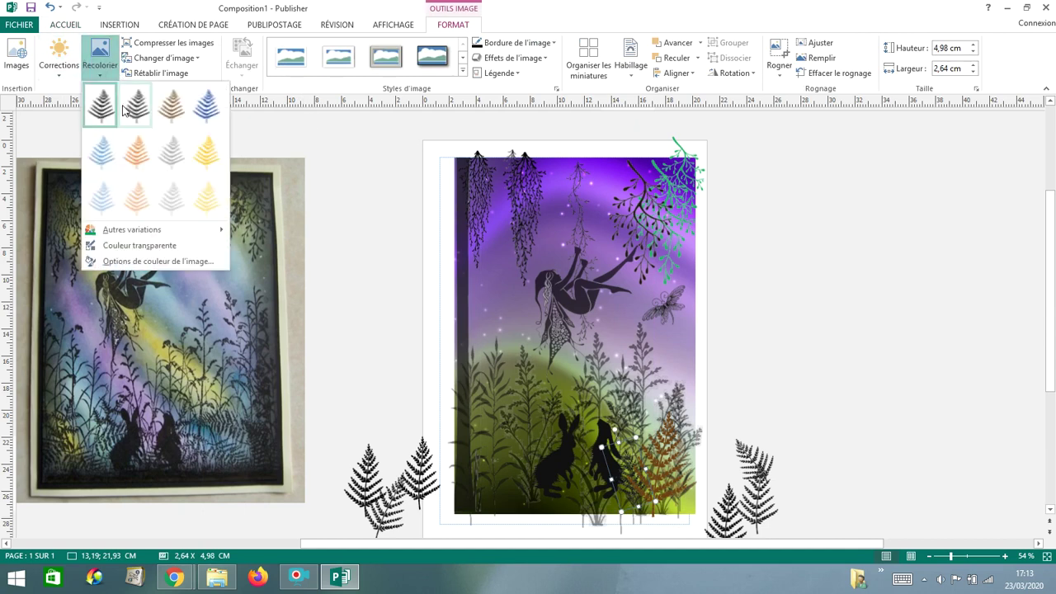
left_click(174, 104)
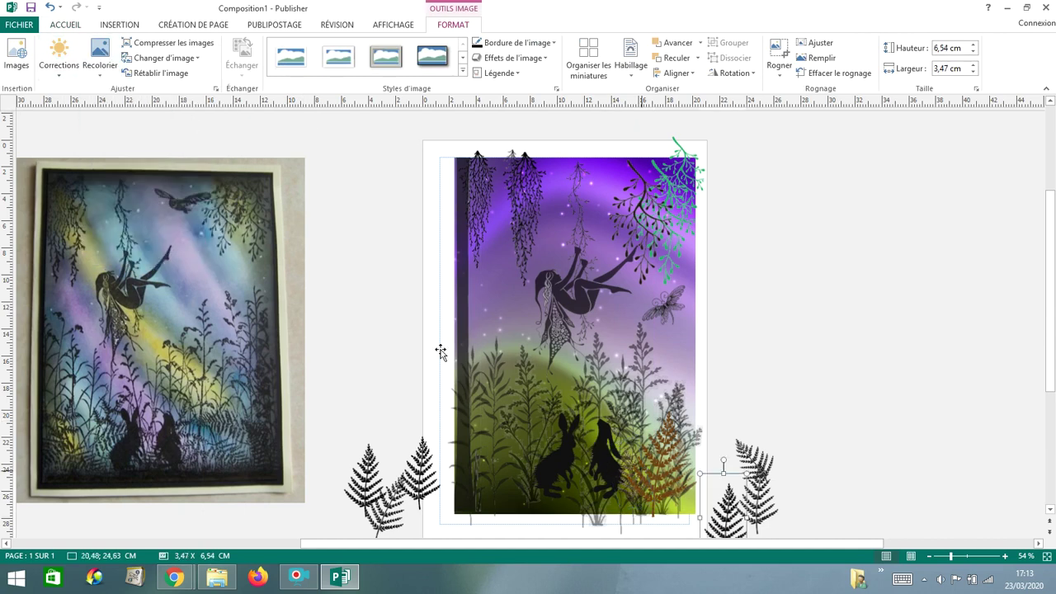
Recolour the fern beside the page's lower-right corner brown and place it to the left of the rabbits
left_click(99, 58)
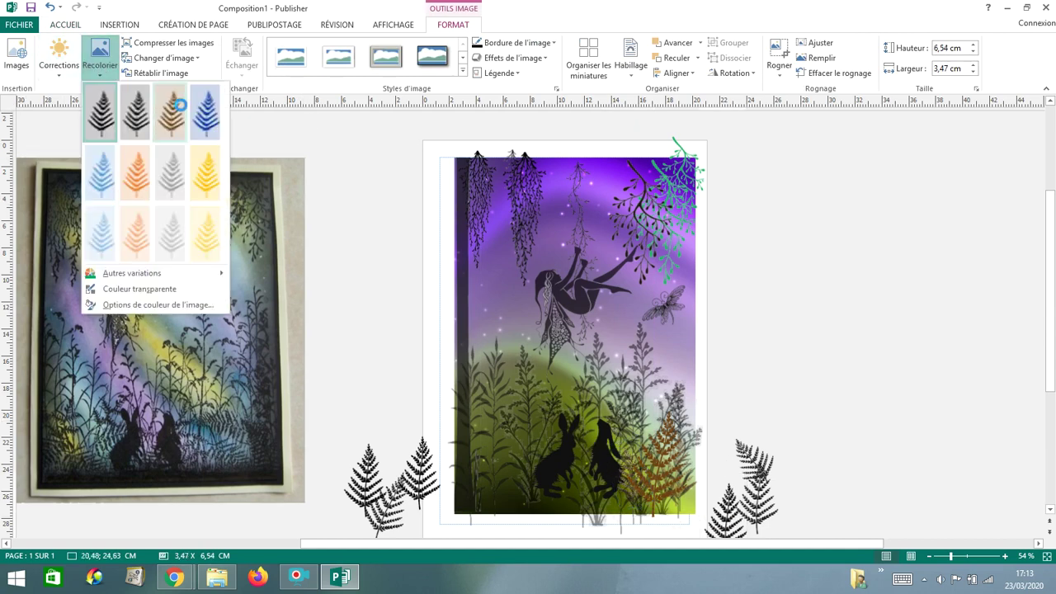
left_click(179, 104)
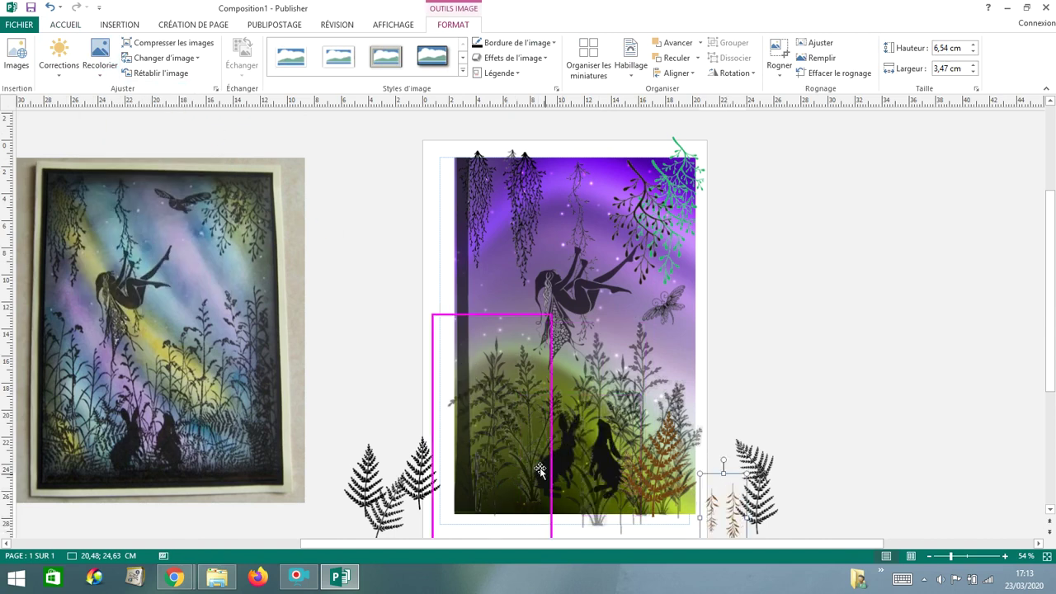
key("Escape")
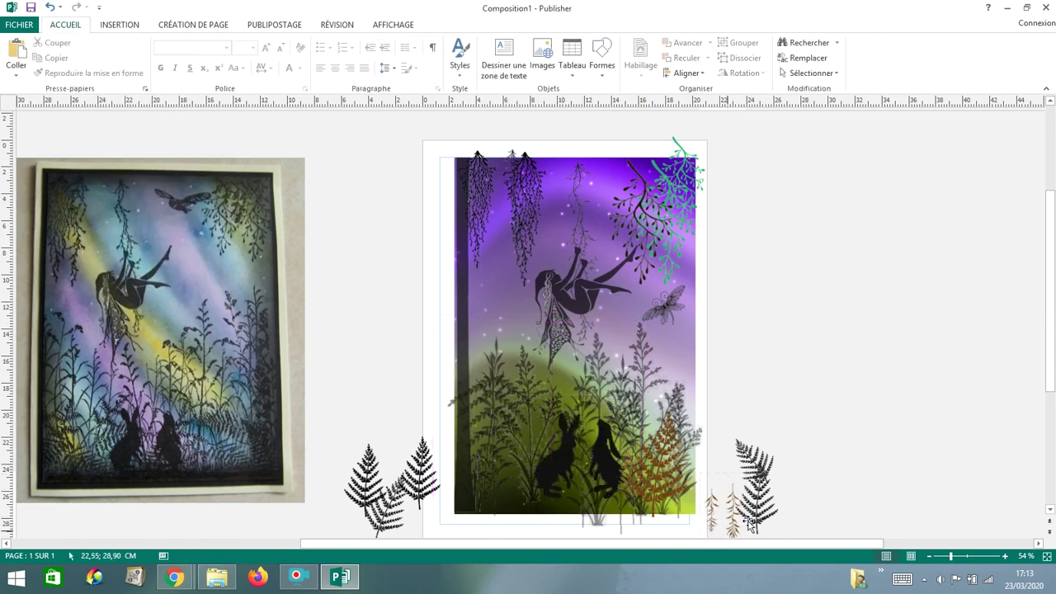
left_click(51, 8)
key("Escape")
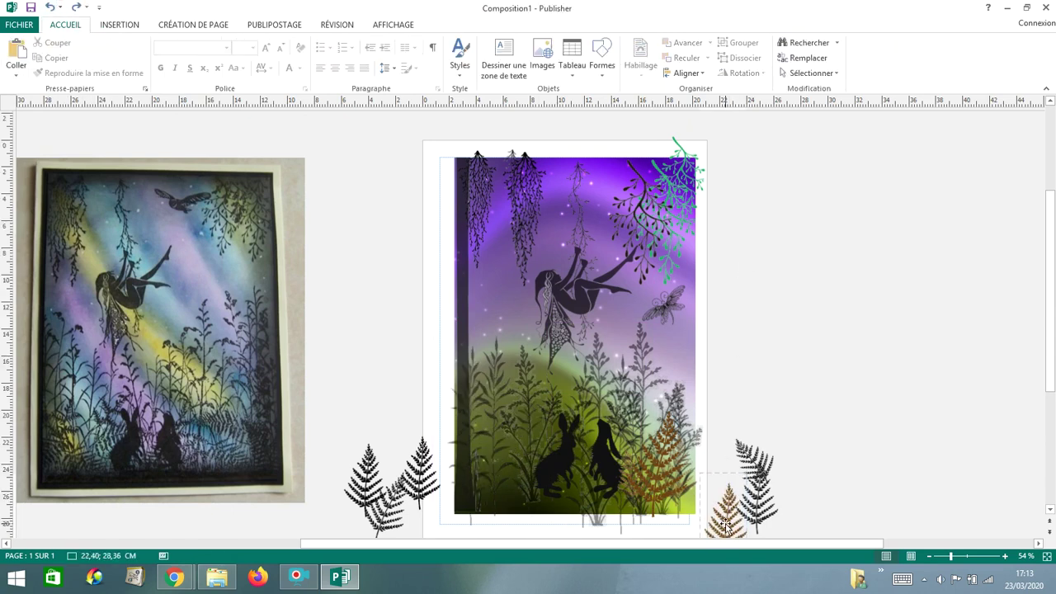
key("ctrl+z")
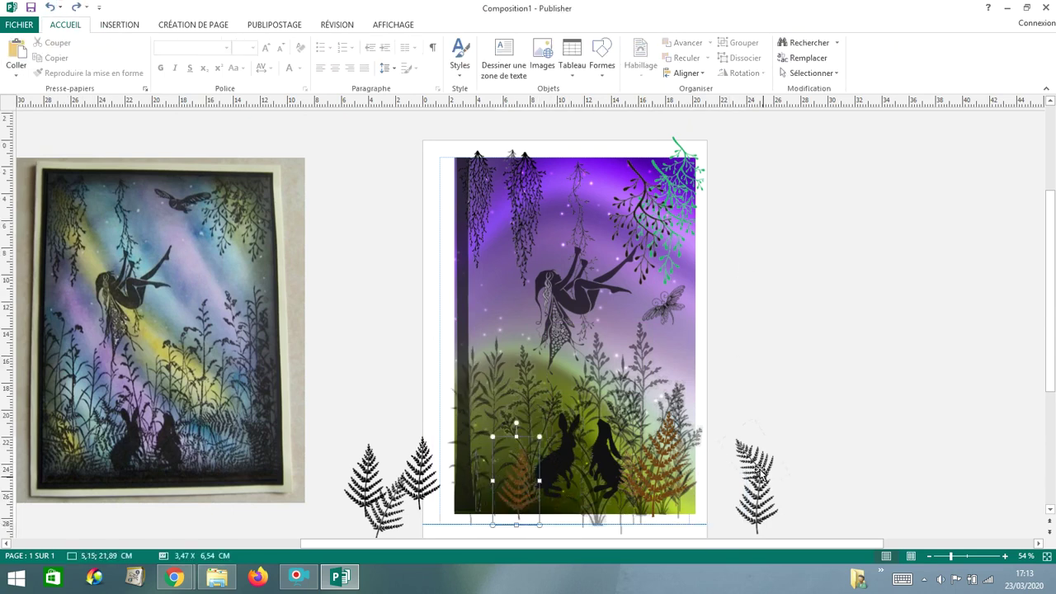
Place the two remaining black ferns from the right of the page around the rabbits at the bottom of the background
left_click(757, 466)
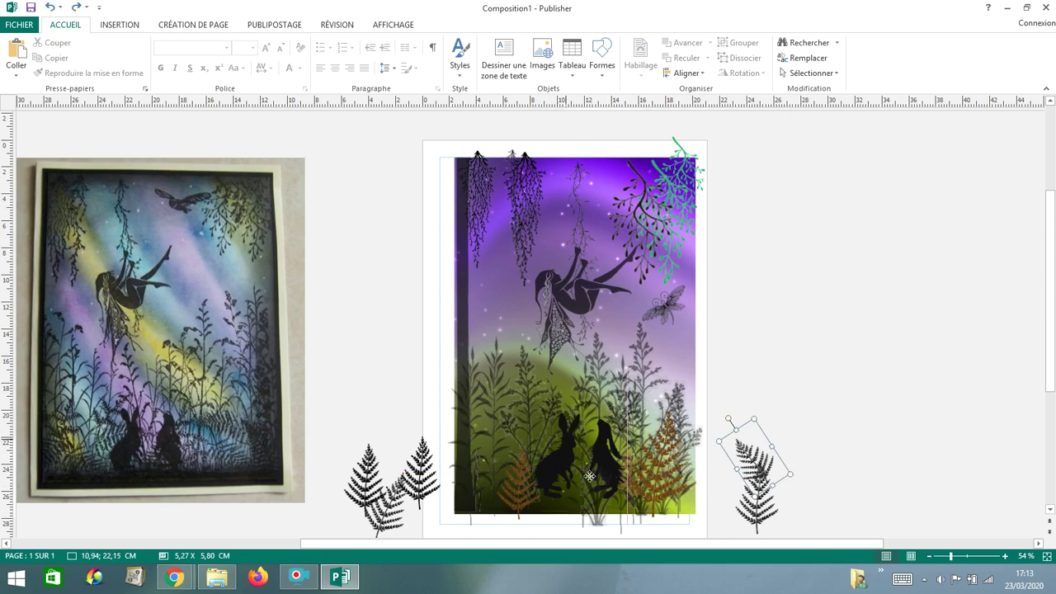
key("ctrl+z")
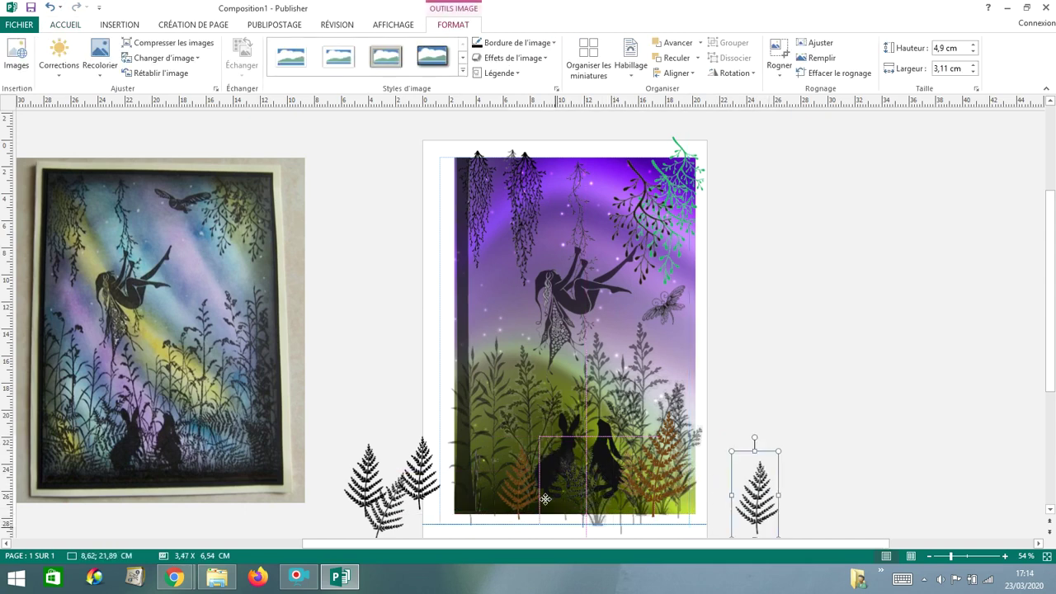
key("ctrl+z")
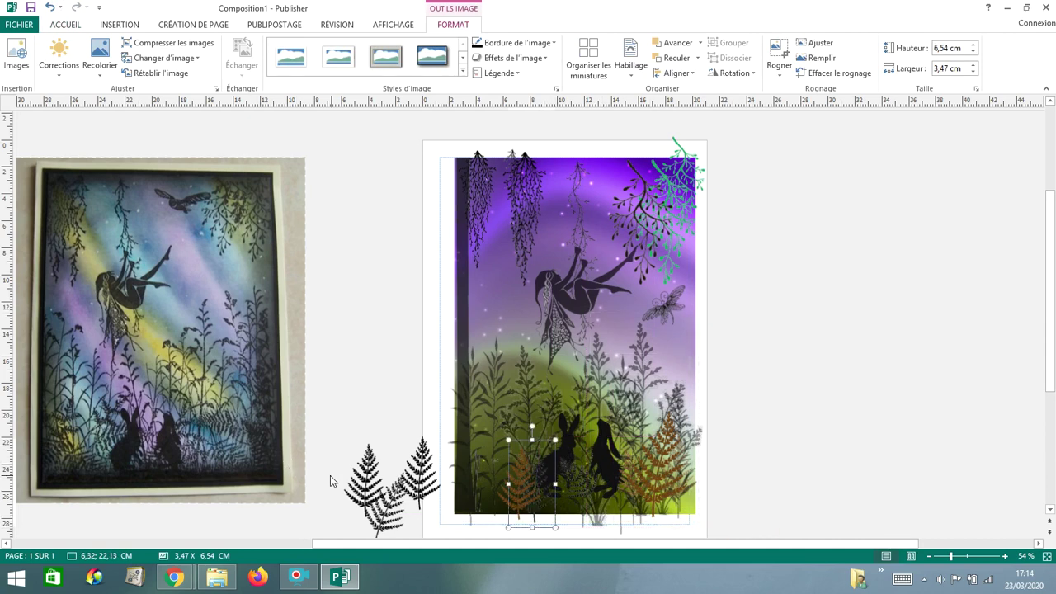
Place the leftmost fern in the background's lower-left corner, over the trunk, and recolour it brown
left_click_drag(363, 477, 474, 470)
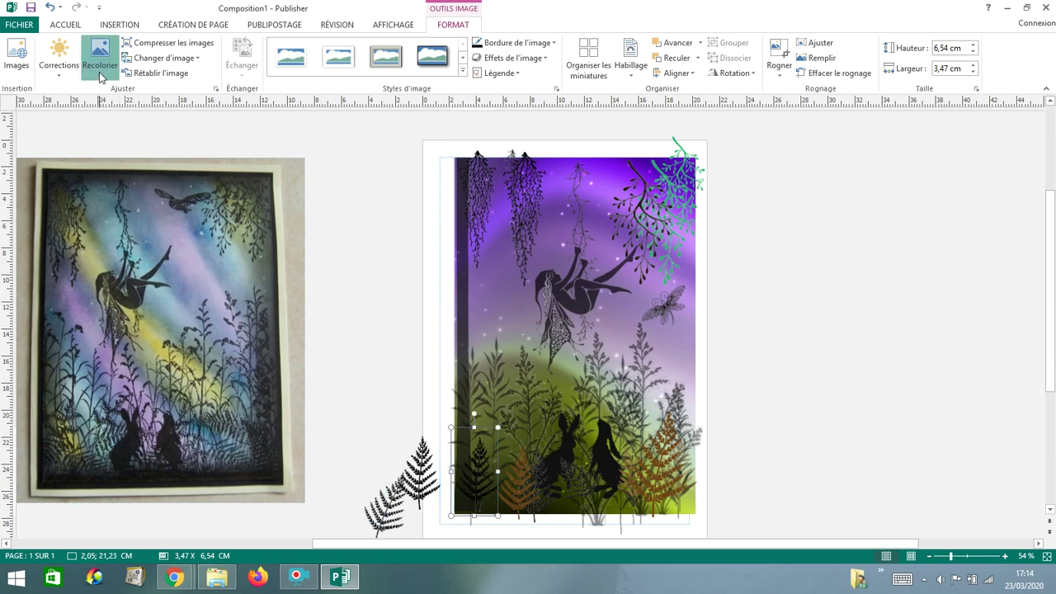
left_click(100, 60)
left_click(171, 111)
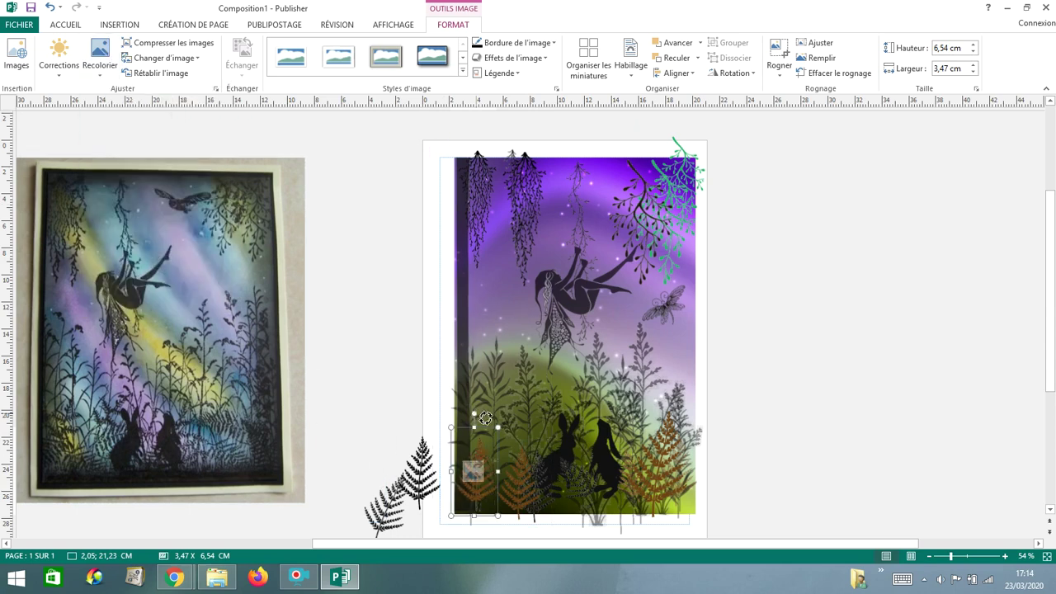
Place the tilted fern from the left of the page between the two lower-left brown ferns and recolour it brown
left_click_drag(385, 466, 453, 495)
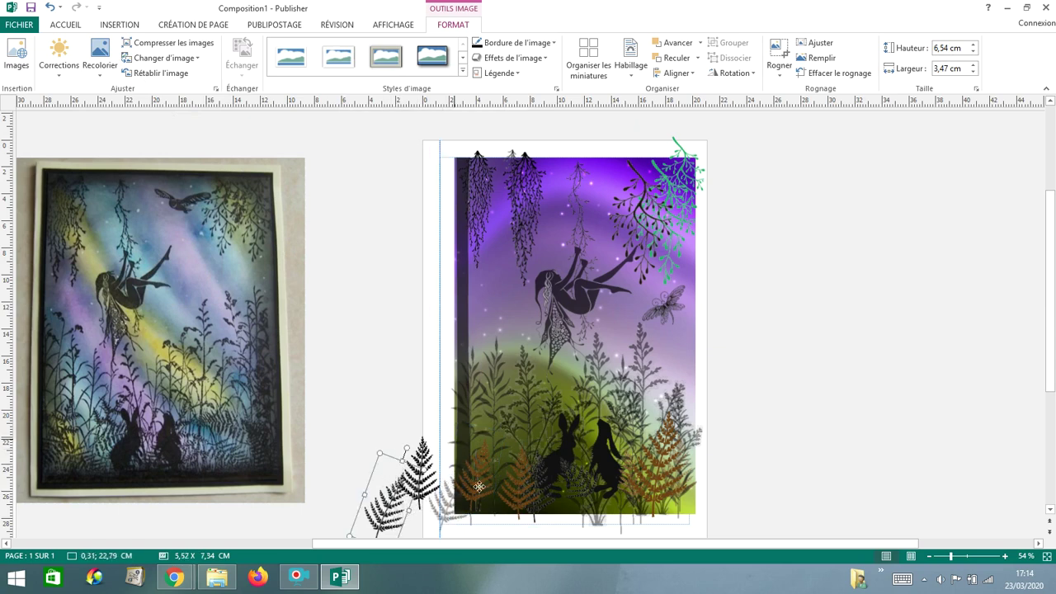
left_click_drag(510, 477, 504, 467)
left_click(98, 64)
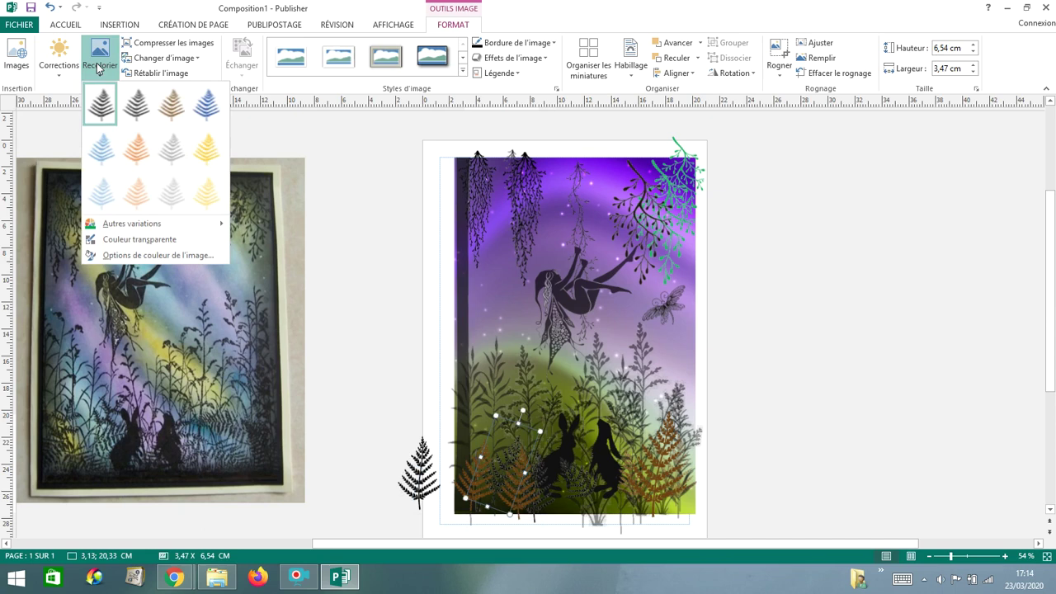
left_click(172, 106)
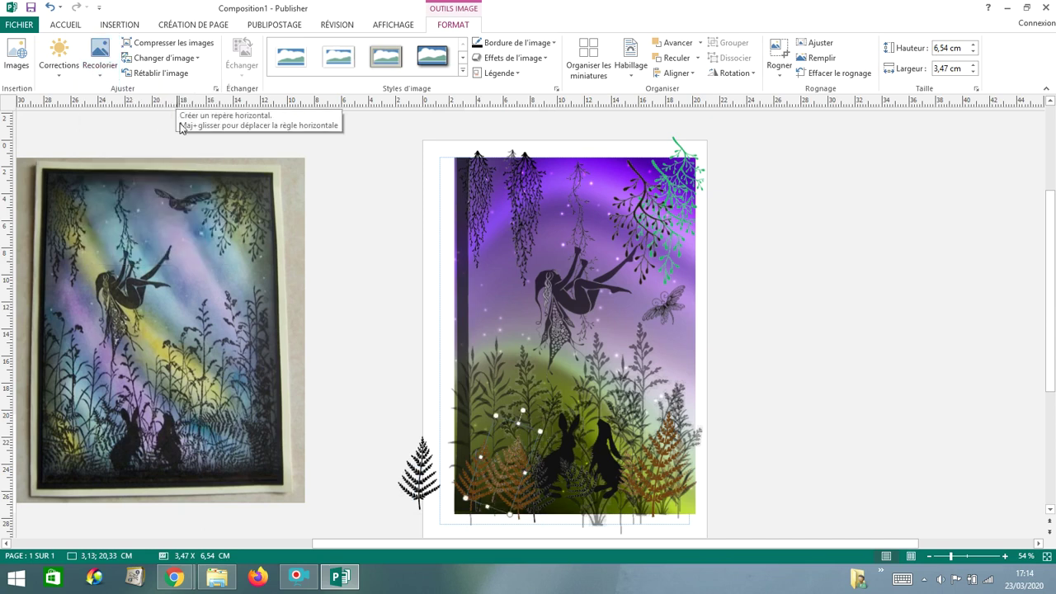
Set the transparency of the tilted brown fern in the background's lower-left area to about 44 %
left_click(97, 67)
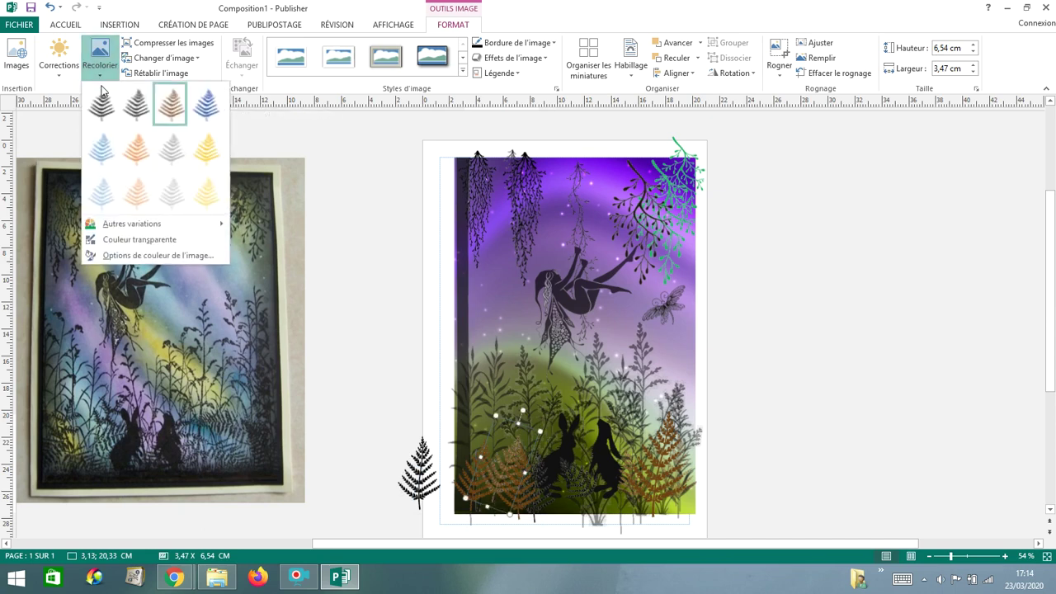
left_click(161, 259)
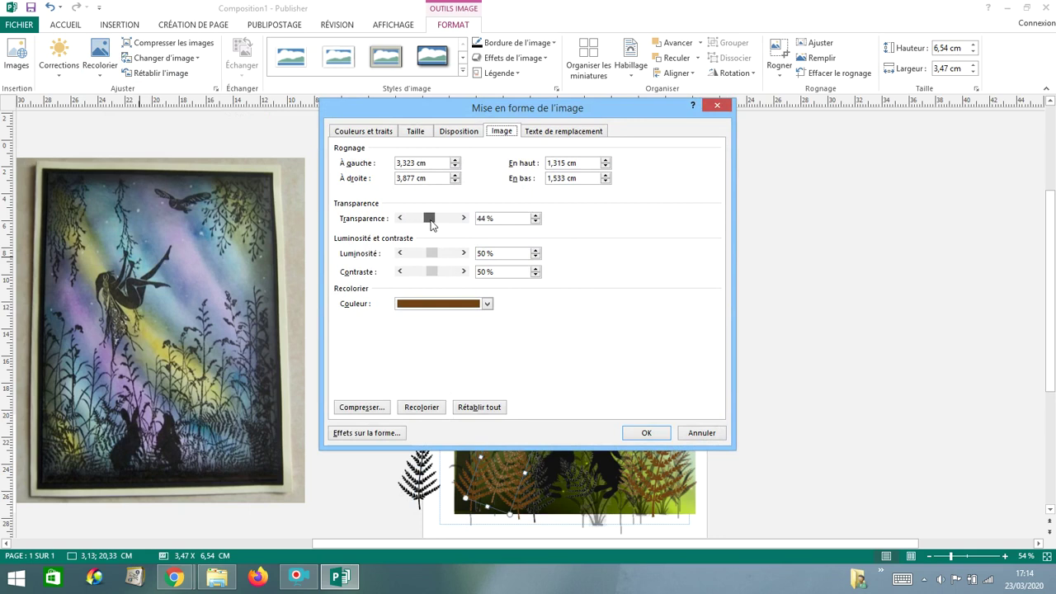
left_click(646, 433)
left_click(674, 518)
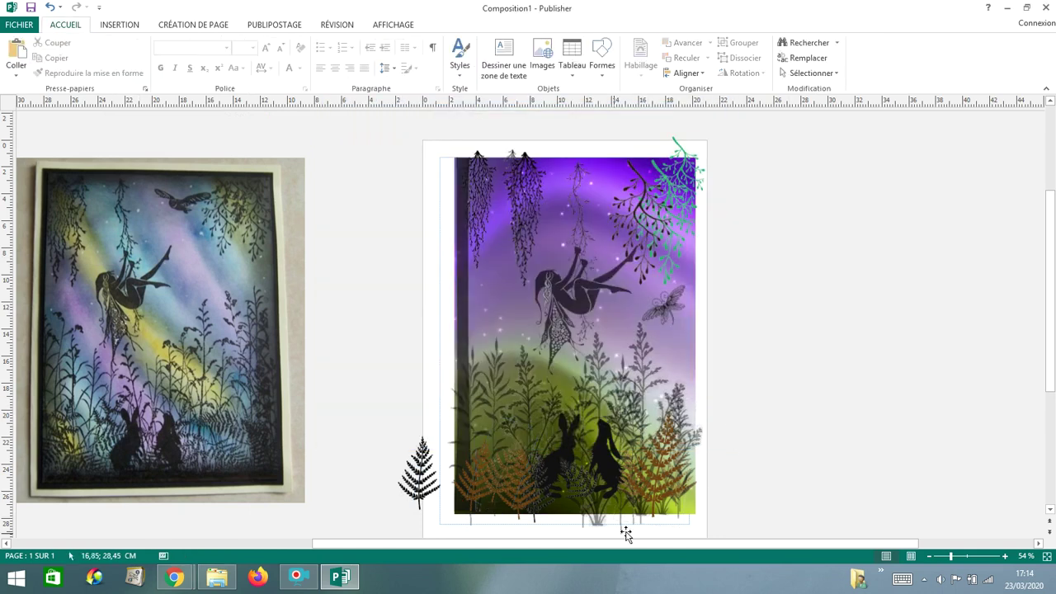
Place the remaining black fern in front of the left rabbit and recolour it brown
left_click_drag(396, 481, 561, 490)
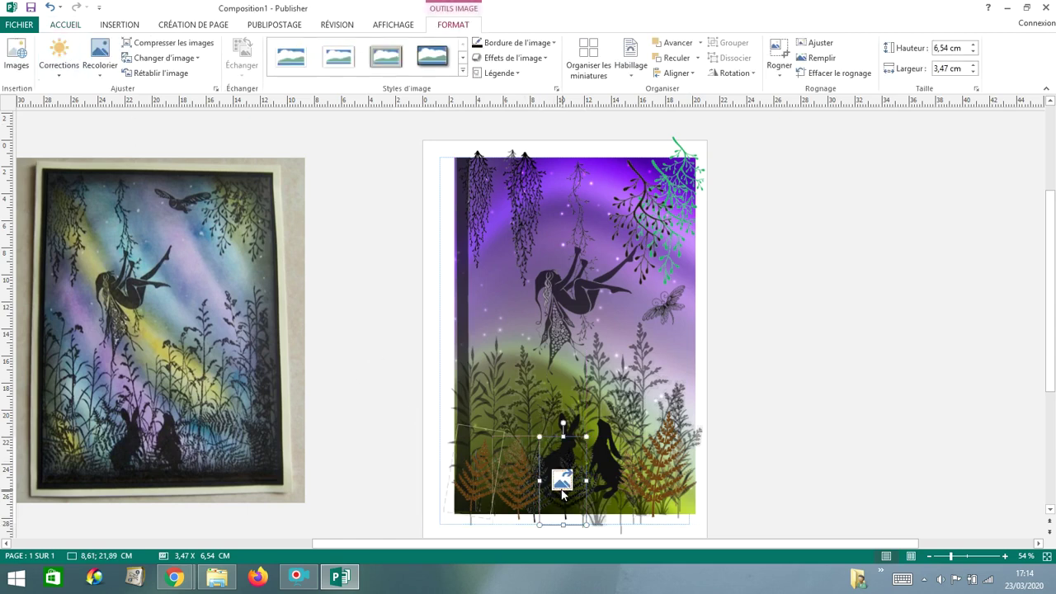
left_click(99, 55)
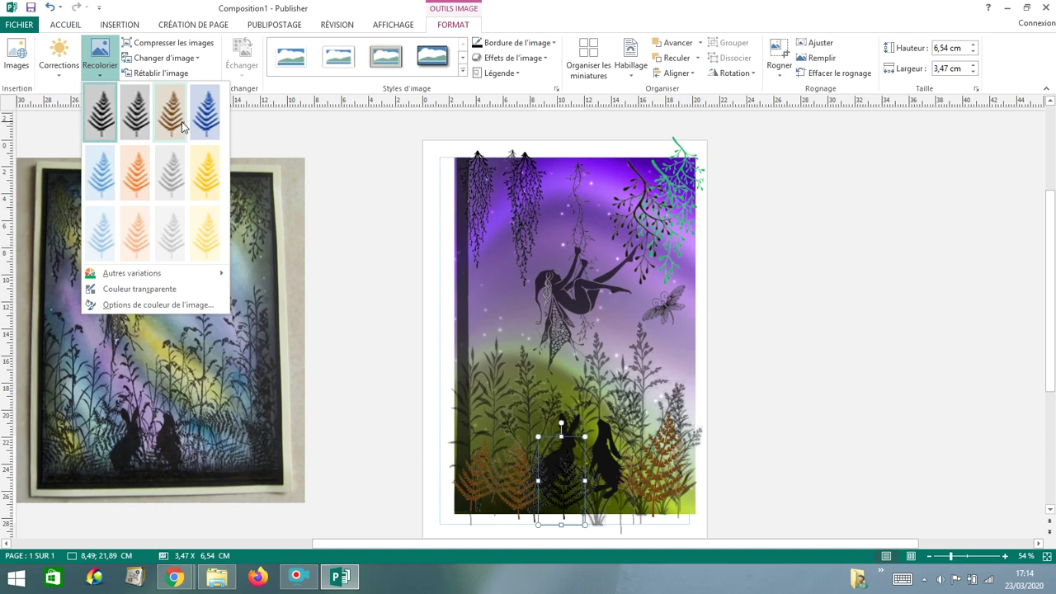
left_click(174, 115)
left_click(883, 312)
Select all the cutouts together with the background on the page and group them
scroll(893, 313, "up", 2)
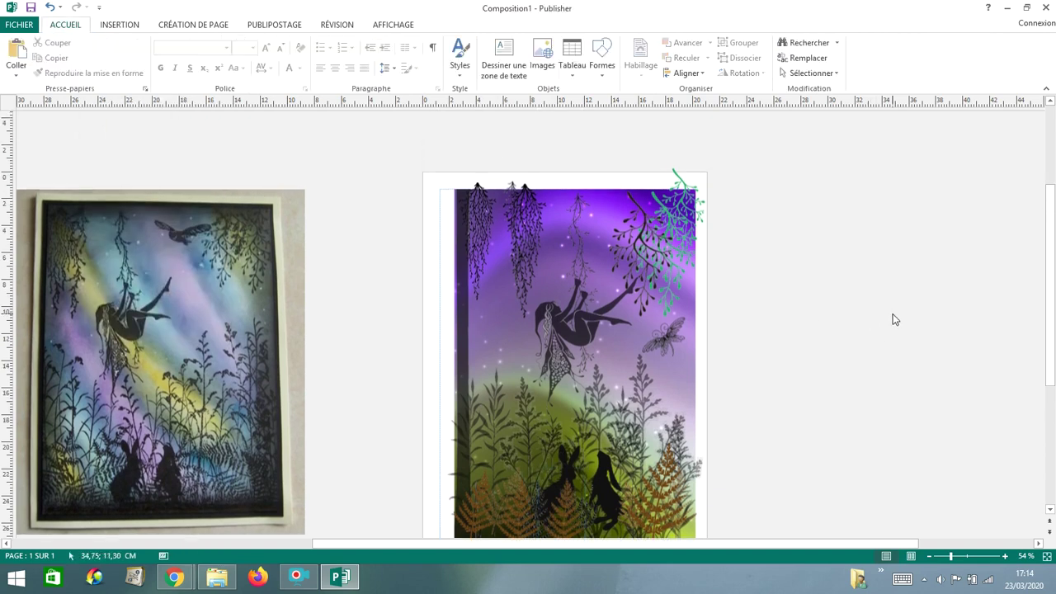
scroll(797, 424, "down", 7)
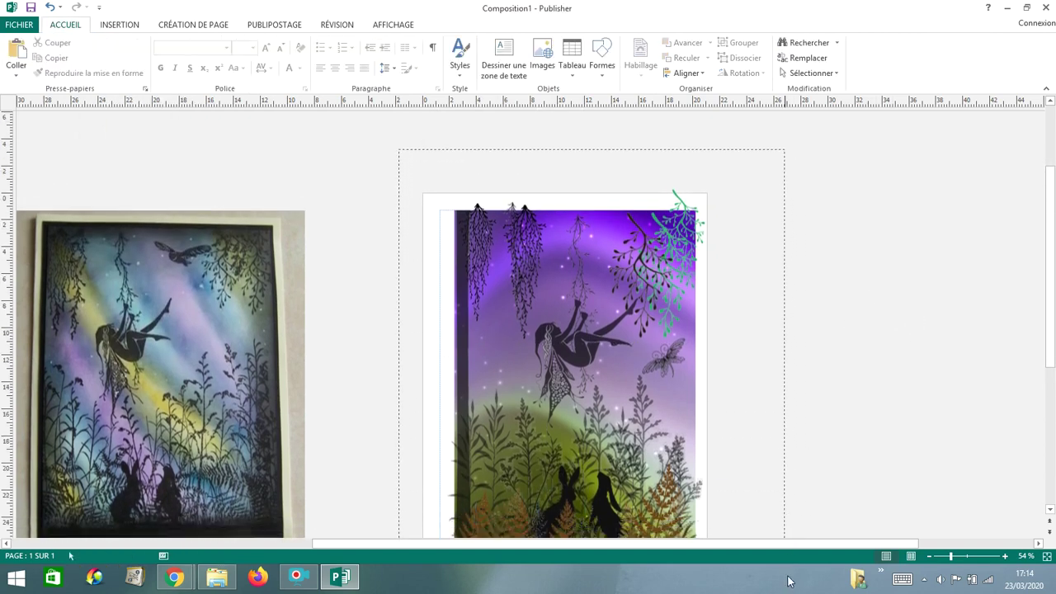
key("ctrl+a")
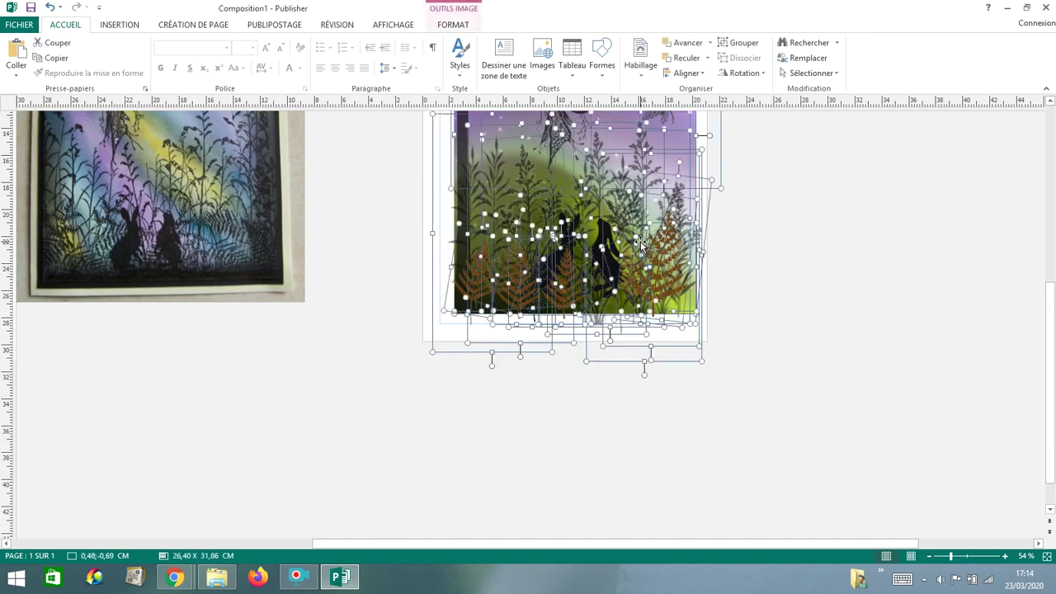
right_click(644, 245)
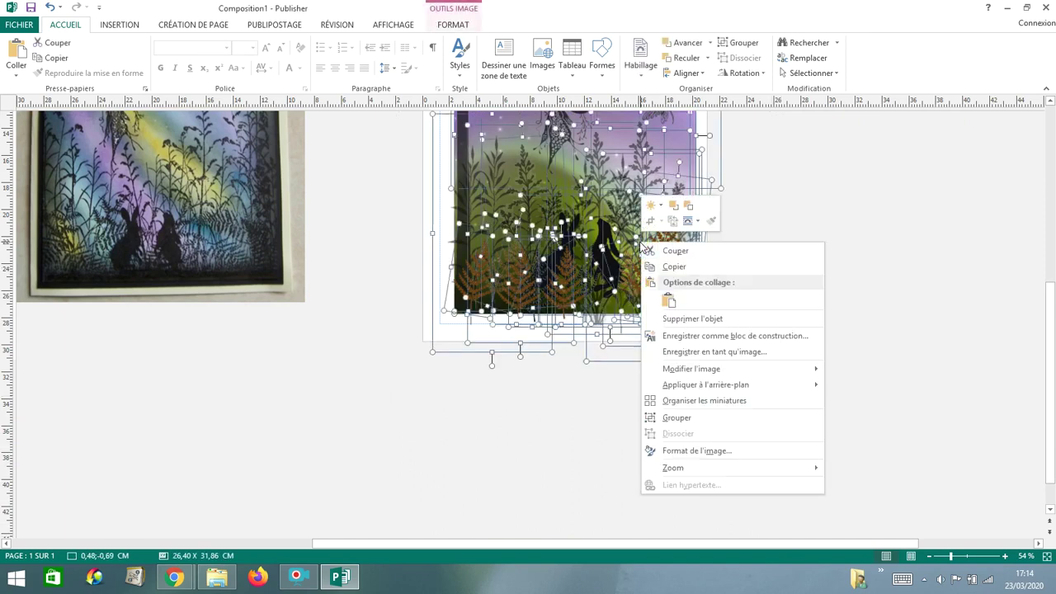
left_click(681, 417)
Save the grouped scene as a PNG picture, replacing the existing file Fée by rubica
scroll(693, 388, "up", 3)
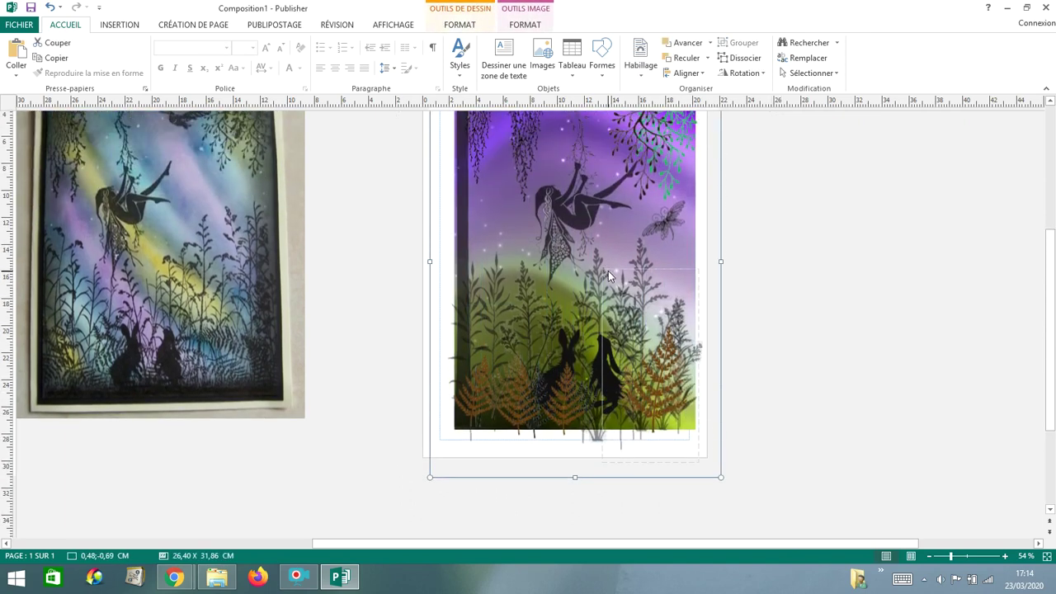
right_click(608, 271)
left_click(654, 379)
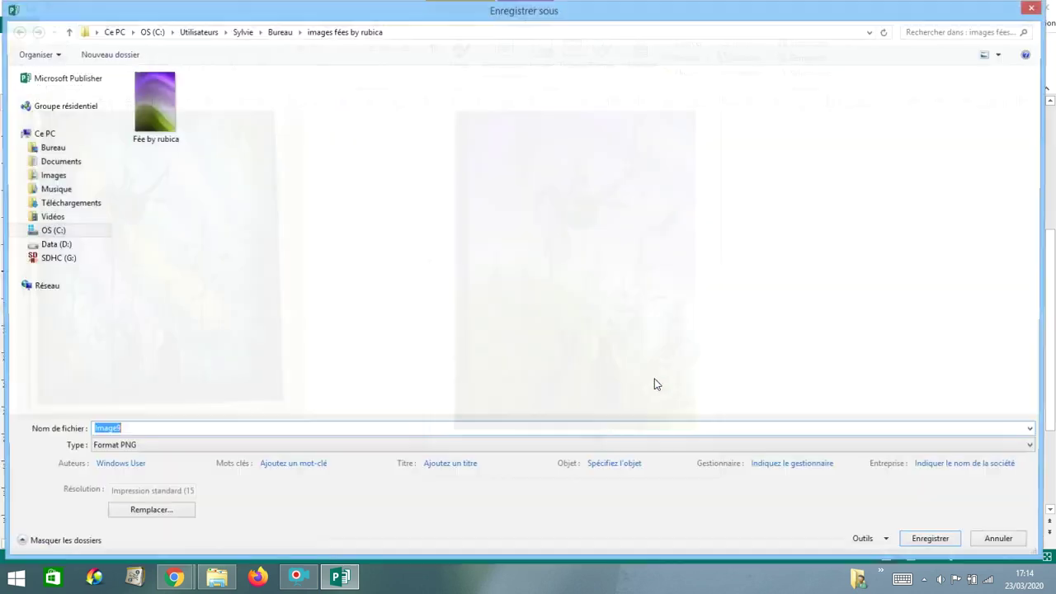
left_click(151, 100)
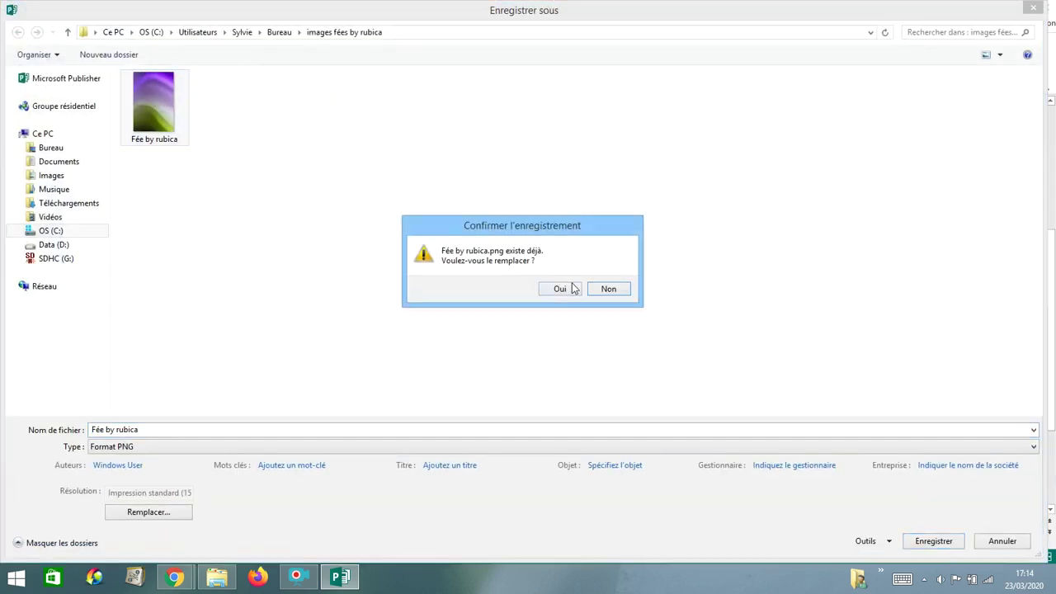
left_click(561, 289)
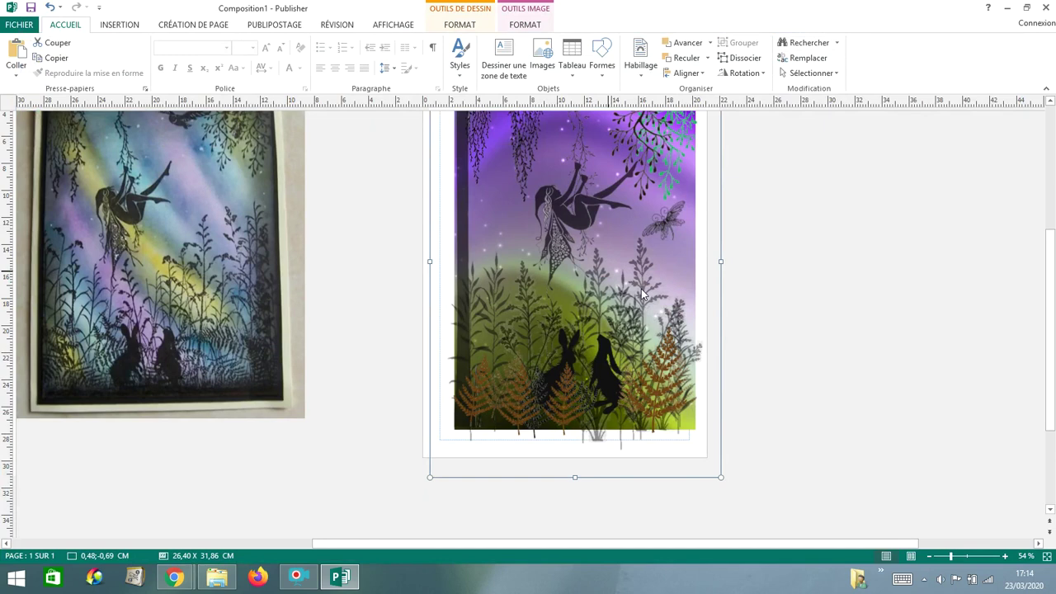
Delete the grouped scene from the page and insert the saved picture Fée by rubica in its place
key("Delete")
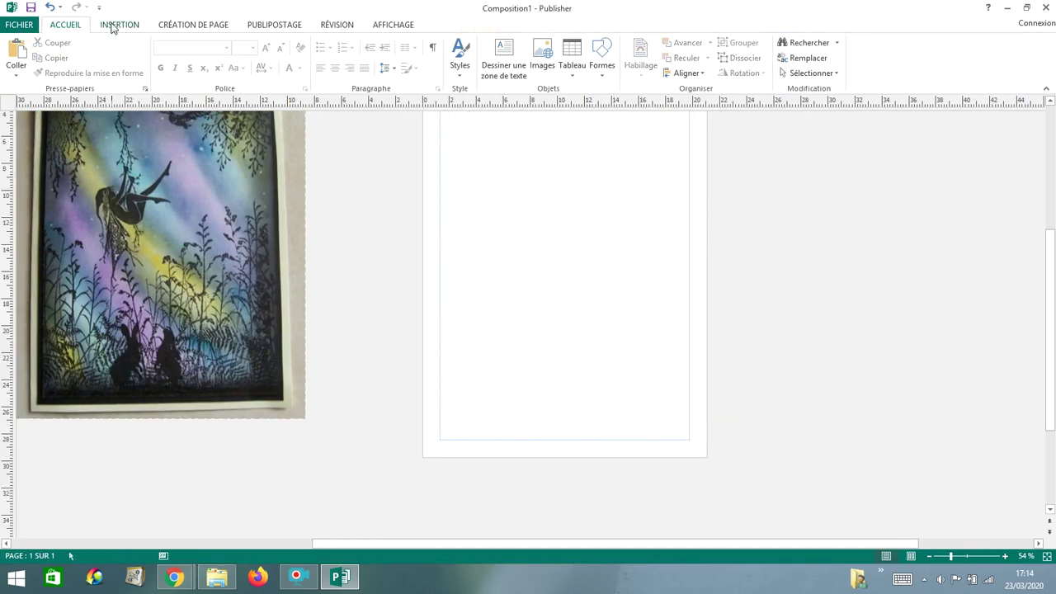
left_click(113, 25)
left_click(124, 51)
left_click(66, 115)
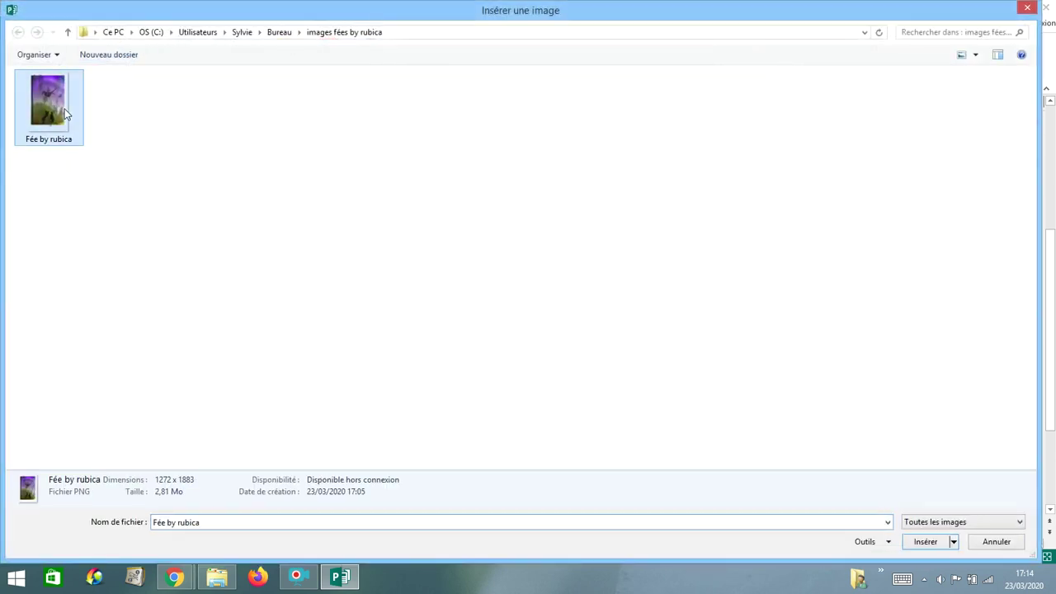
double_click(66, 115)
Crop all four sides of the inserted picture to the coloured background's edges, cutting off the overhanging plants and blank margins
left_click(778, 75)
left_click(788, 88)
left_click_drag(530, 150, 532, 171)
left_click_drag(651, 334, 624, 334)
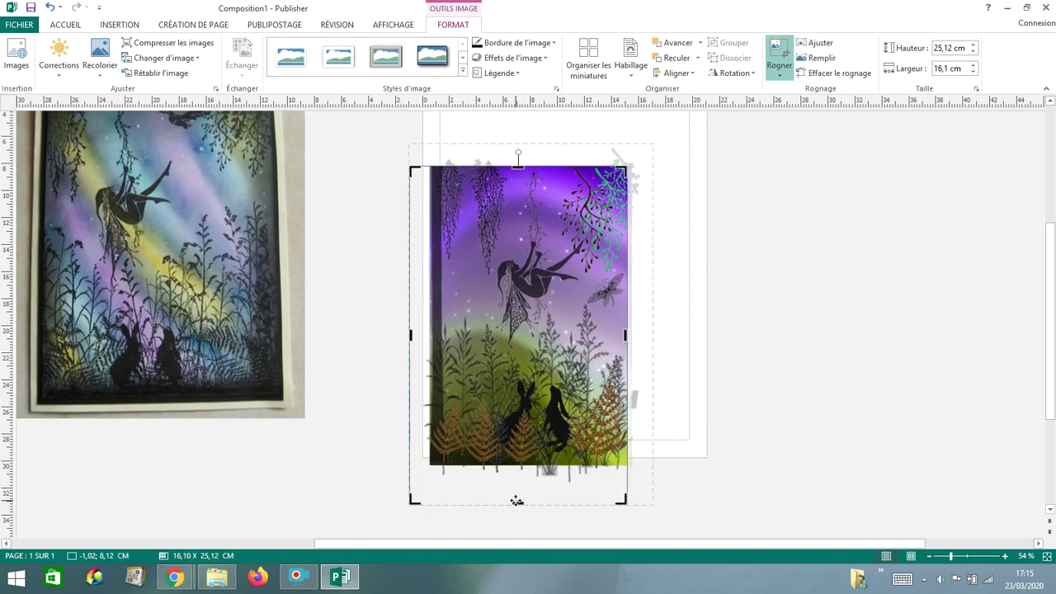
left_click_drag(517, 503, 523, 464)
left_click_drag(410, 315, 432, 315)
left_click(902, 312)
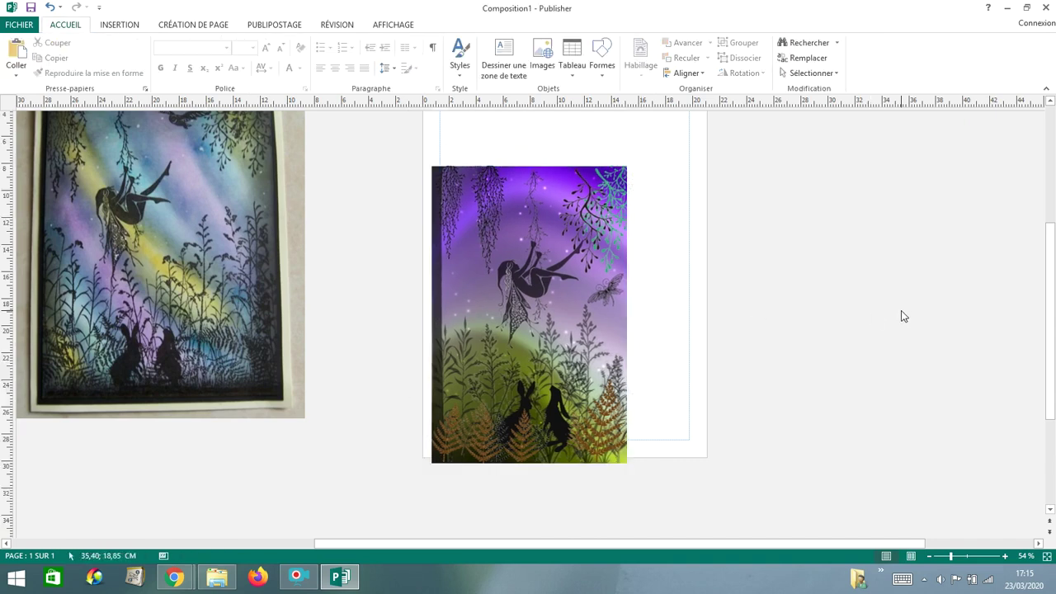
Save the cropped picture as a PNG, replacing the existing file Fée by rubica
right_click(476, 239)
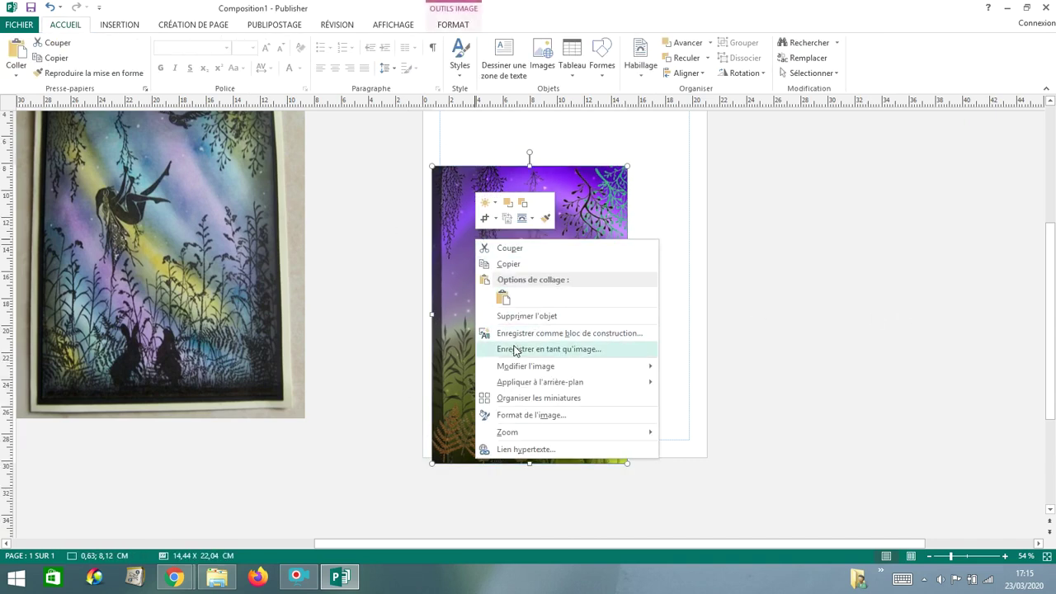
left_click(515, 349)
double_click(175, 126)
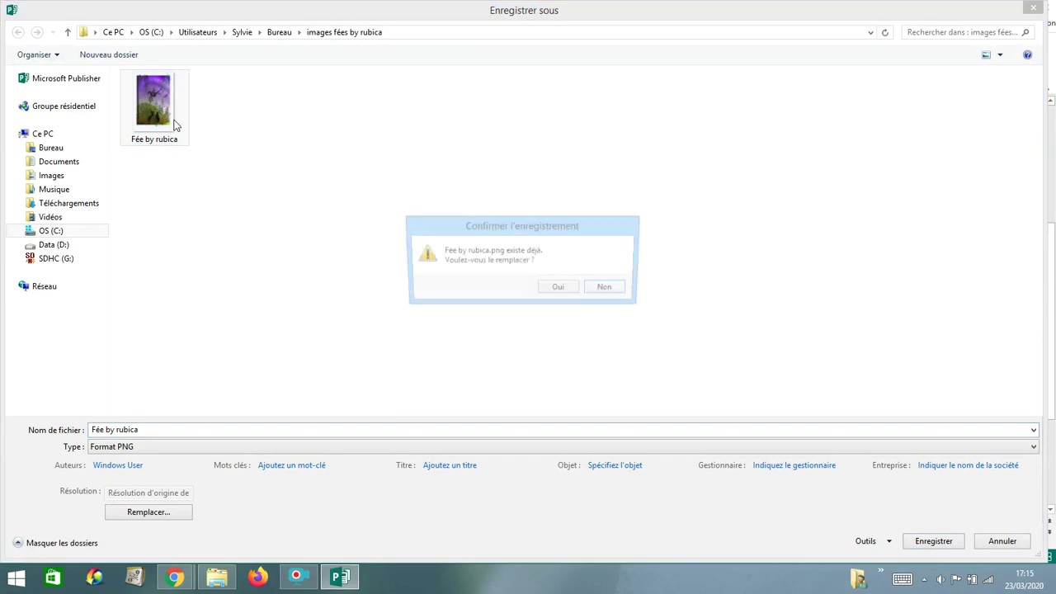
left_click(561, 287)
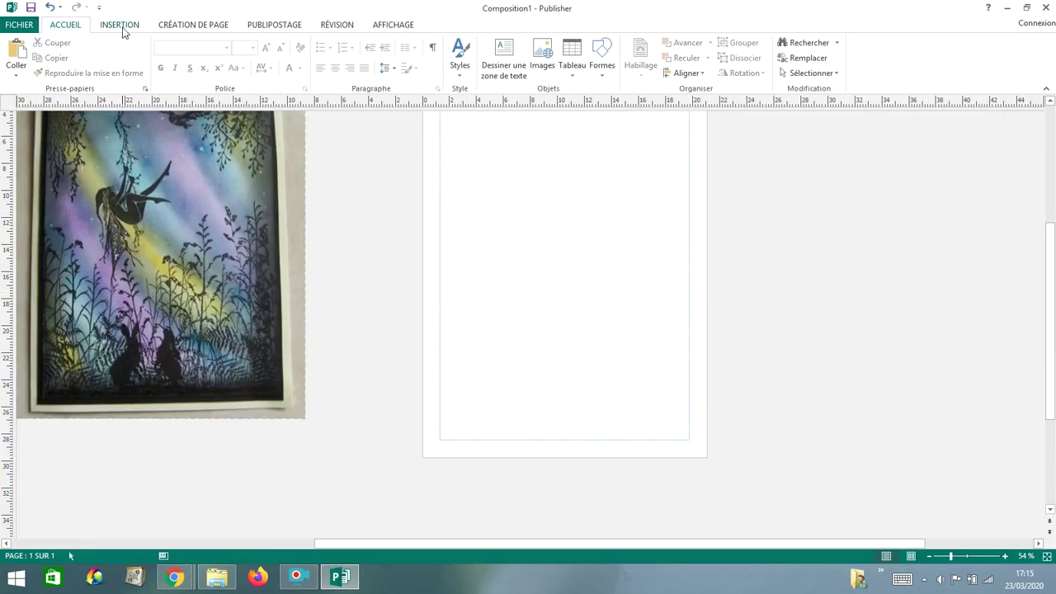
Replace the cropped picture on the page by inserting the newly saved file Fée by rubica
left_click(120, 27)
left_click(123, 50)
left_click(66, 116)
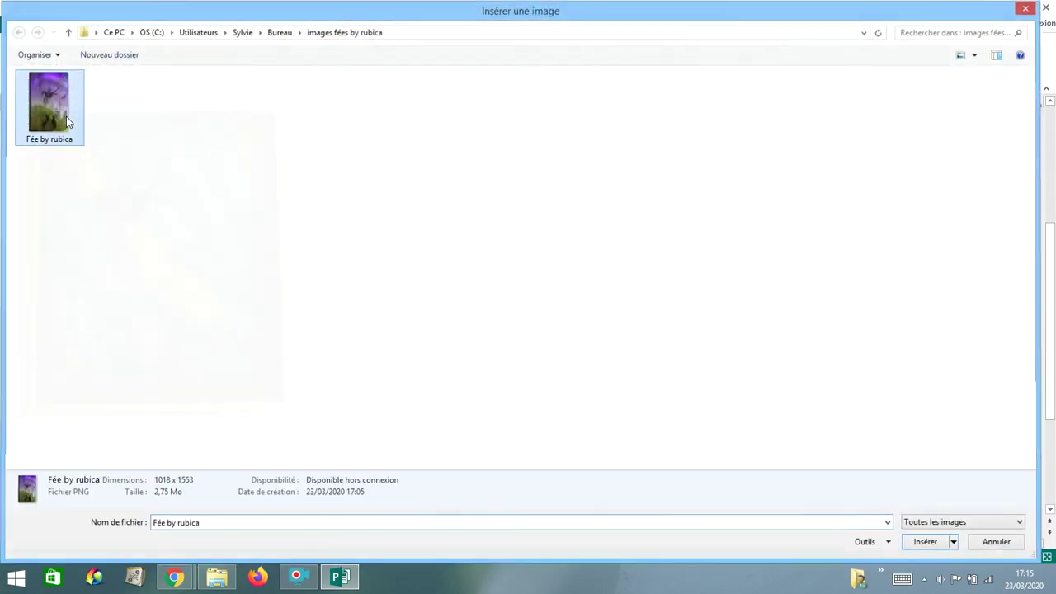
double_click(66, 116)
Enlarge the inserted picture to about 20 × 30.5 cm over the page and move the reference card photo close beside it
left_click_drag(629, 177, 699, 128)
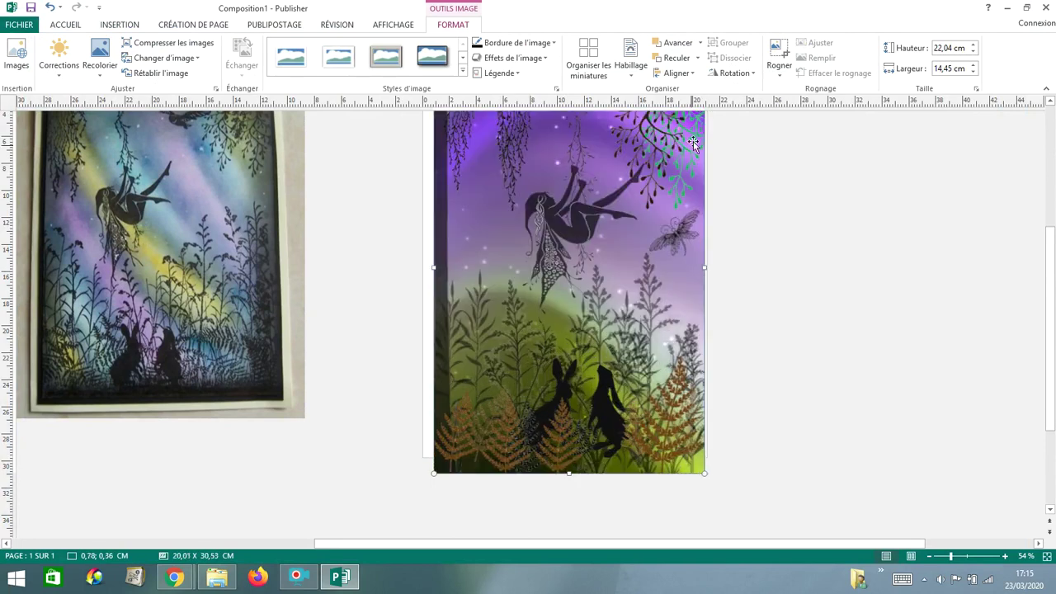
left_click_drag(569, 266, 561, 278)
left_click_drag(224, 258, 310, 320)
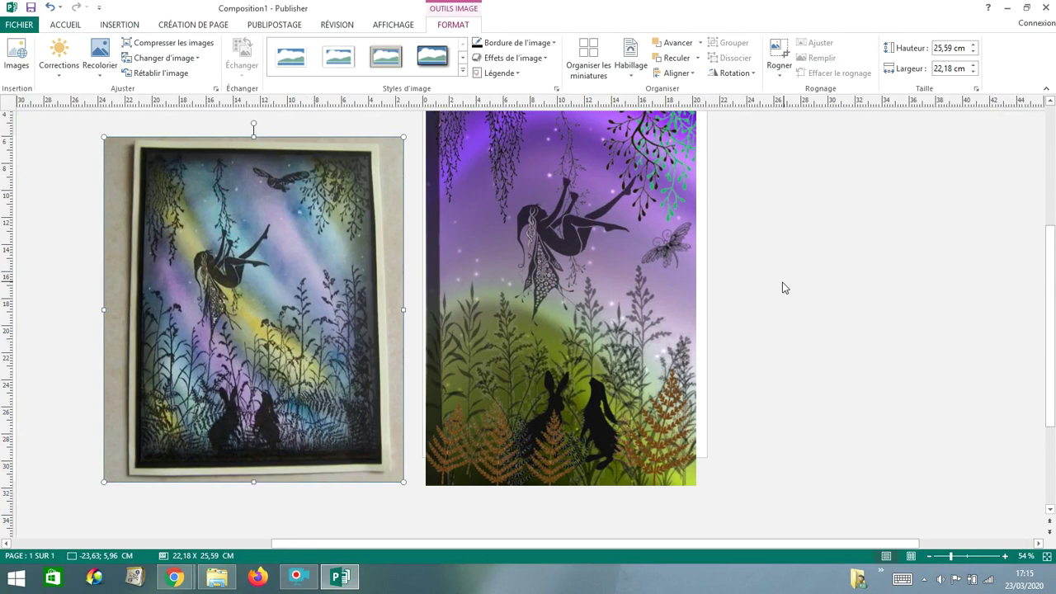
left_click(733, 274)
Save the enlarged picture as the PNG file Image11 in the images fées by rubica folder
right_click(602, 245)
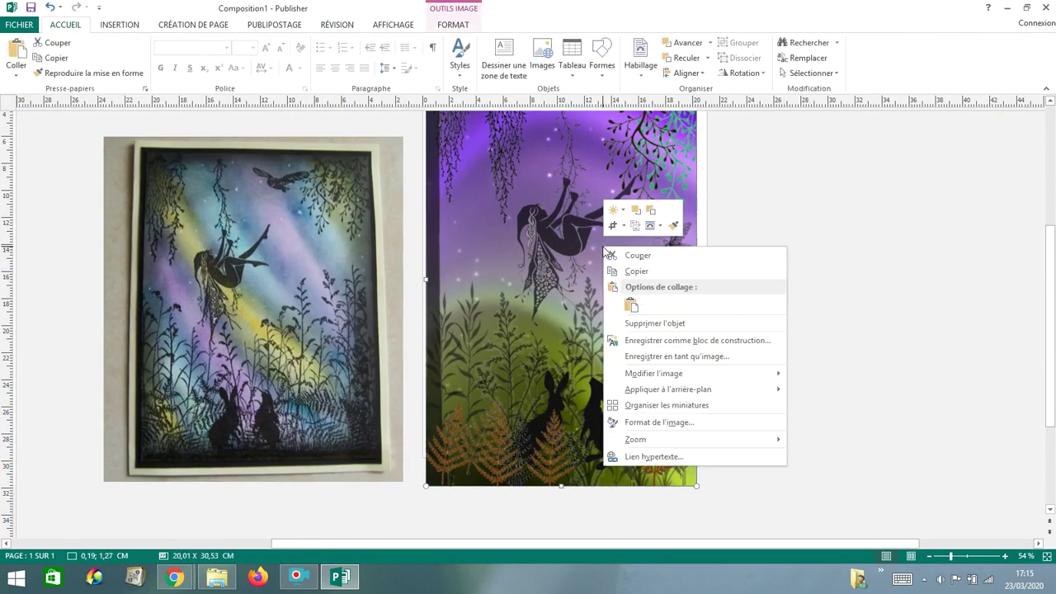
left_click(661, 351)
left_click(914, 546)
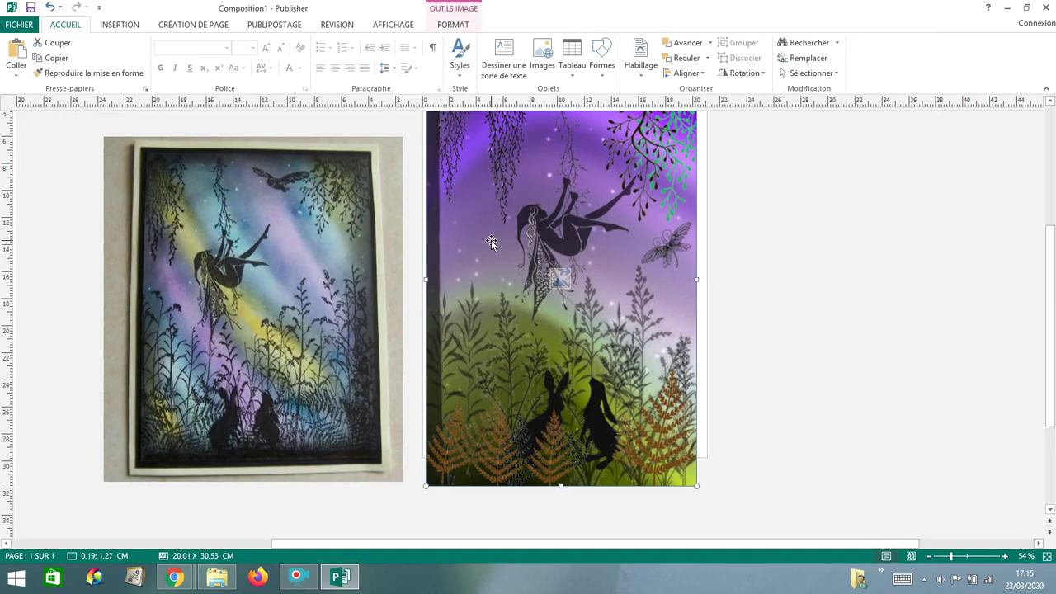
Open the saved file Fée by rubica from the save dialog to view it, and close both without saving again
right_click(491, 242)
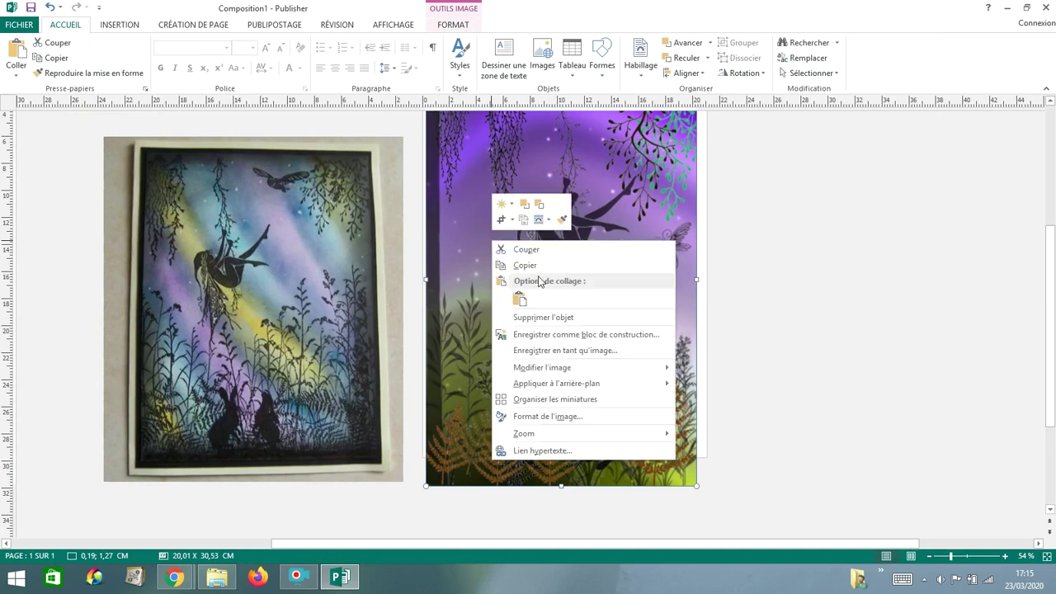
left_click(552, 354)
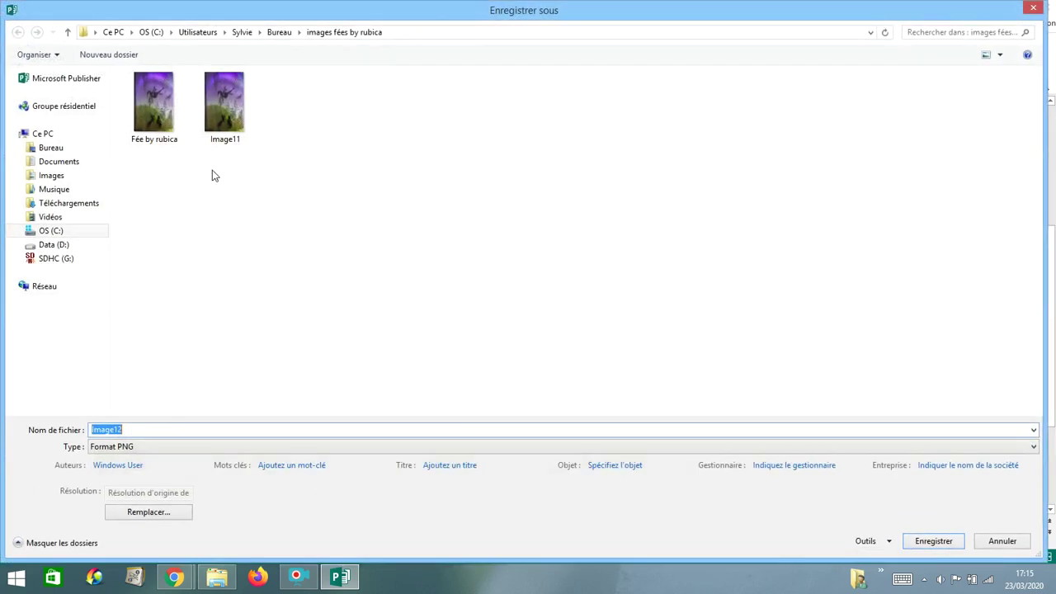
left_click(159, 105)
right_click(158, 99)
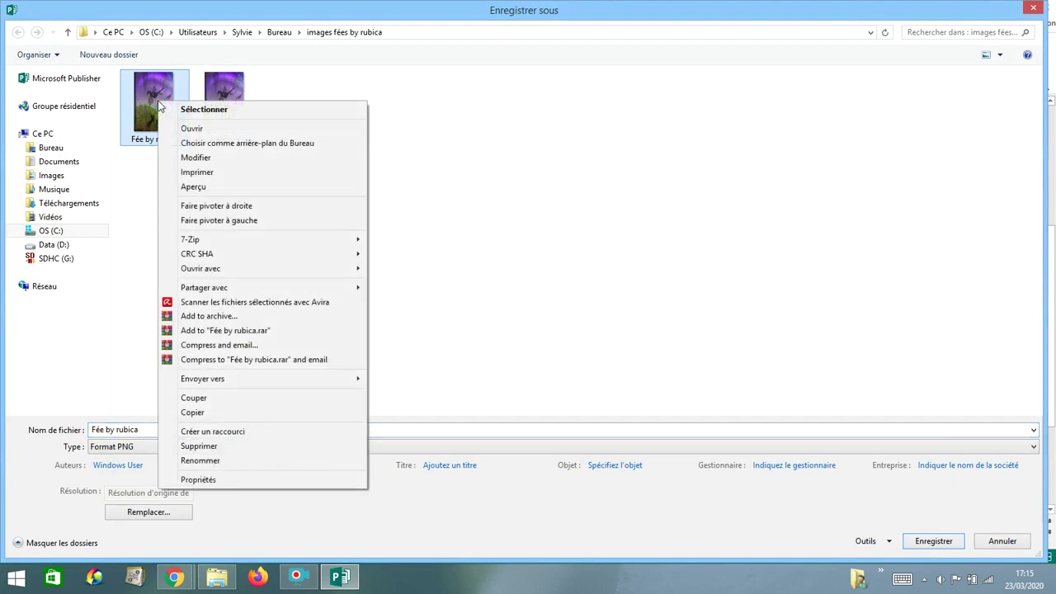
left_click(196, 130)
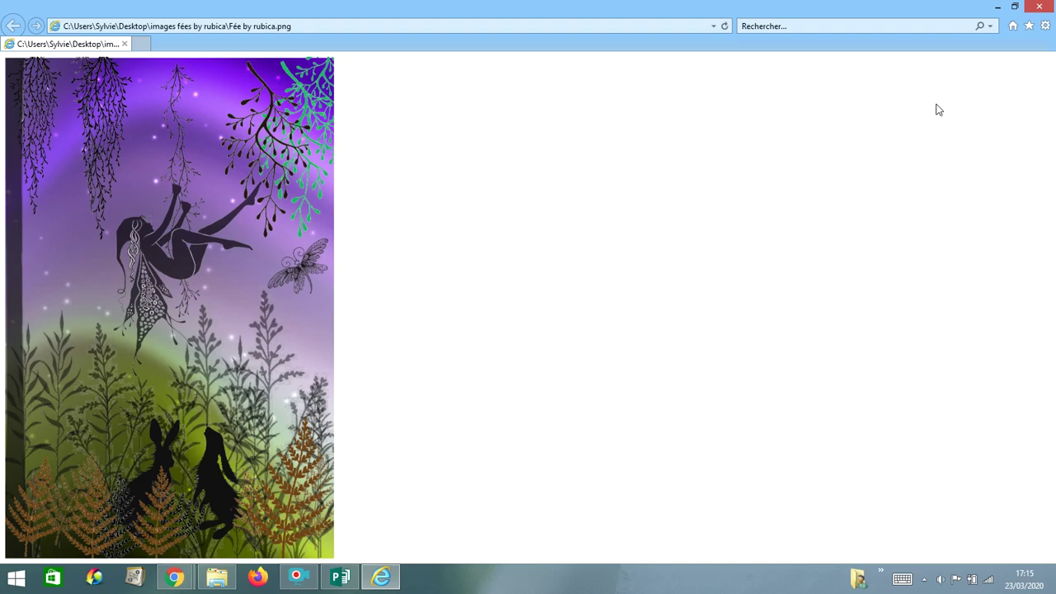
left_click(1042, 9)
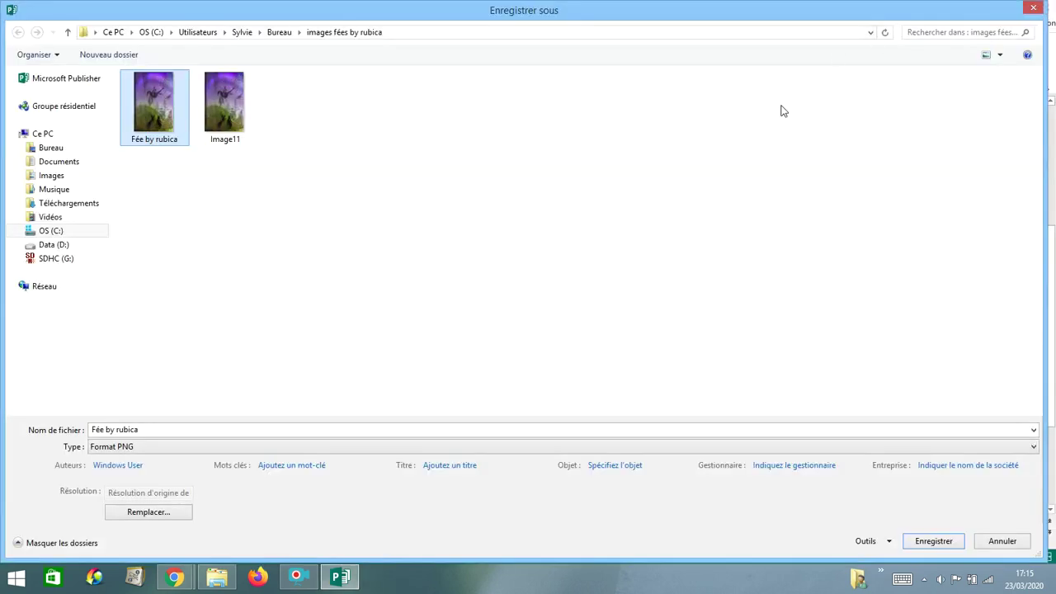
left_click(1032, 10)
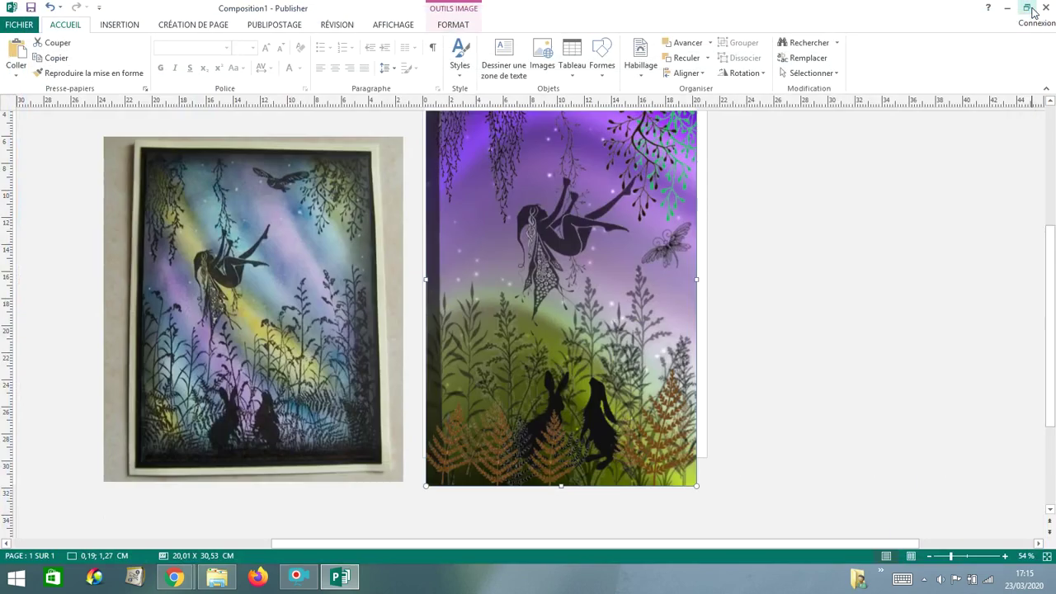
Enlarge the reference card photo to about 26 × 30 cm and align it directly beside the finished picture for comparison
scroll(666, 311, "up", 3)
left_click(336, 252)
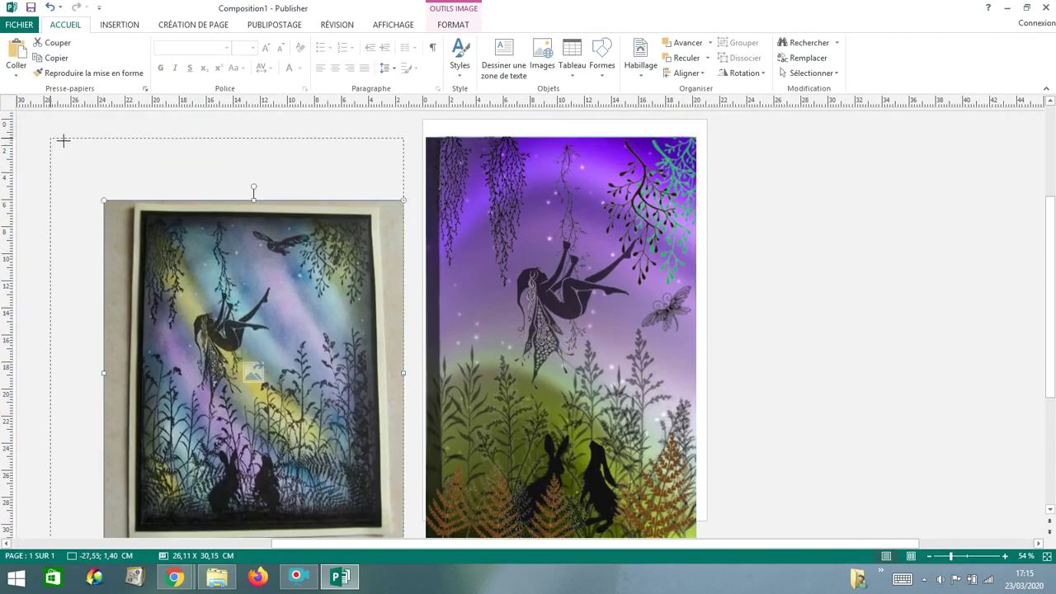
left_click_drag(63, 141, 63, 141)
left_click_drag(161, 300, 199, 300)
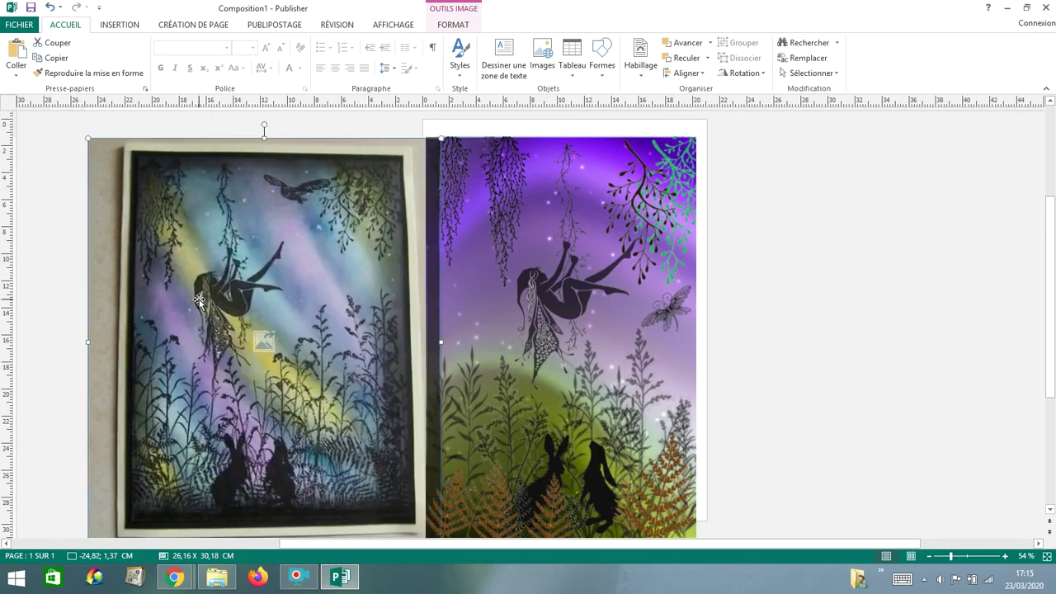
left_click(875, 304)
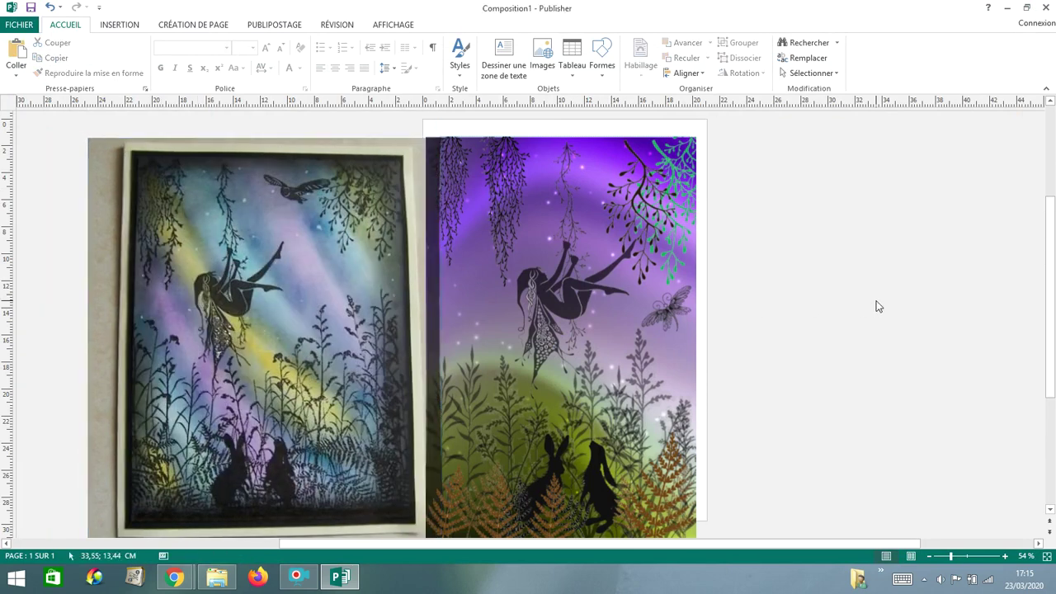